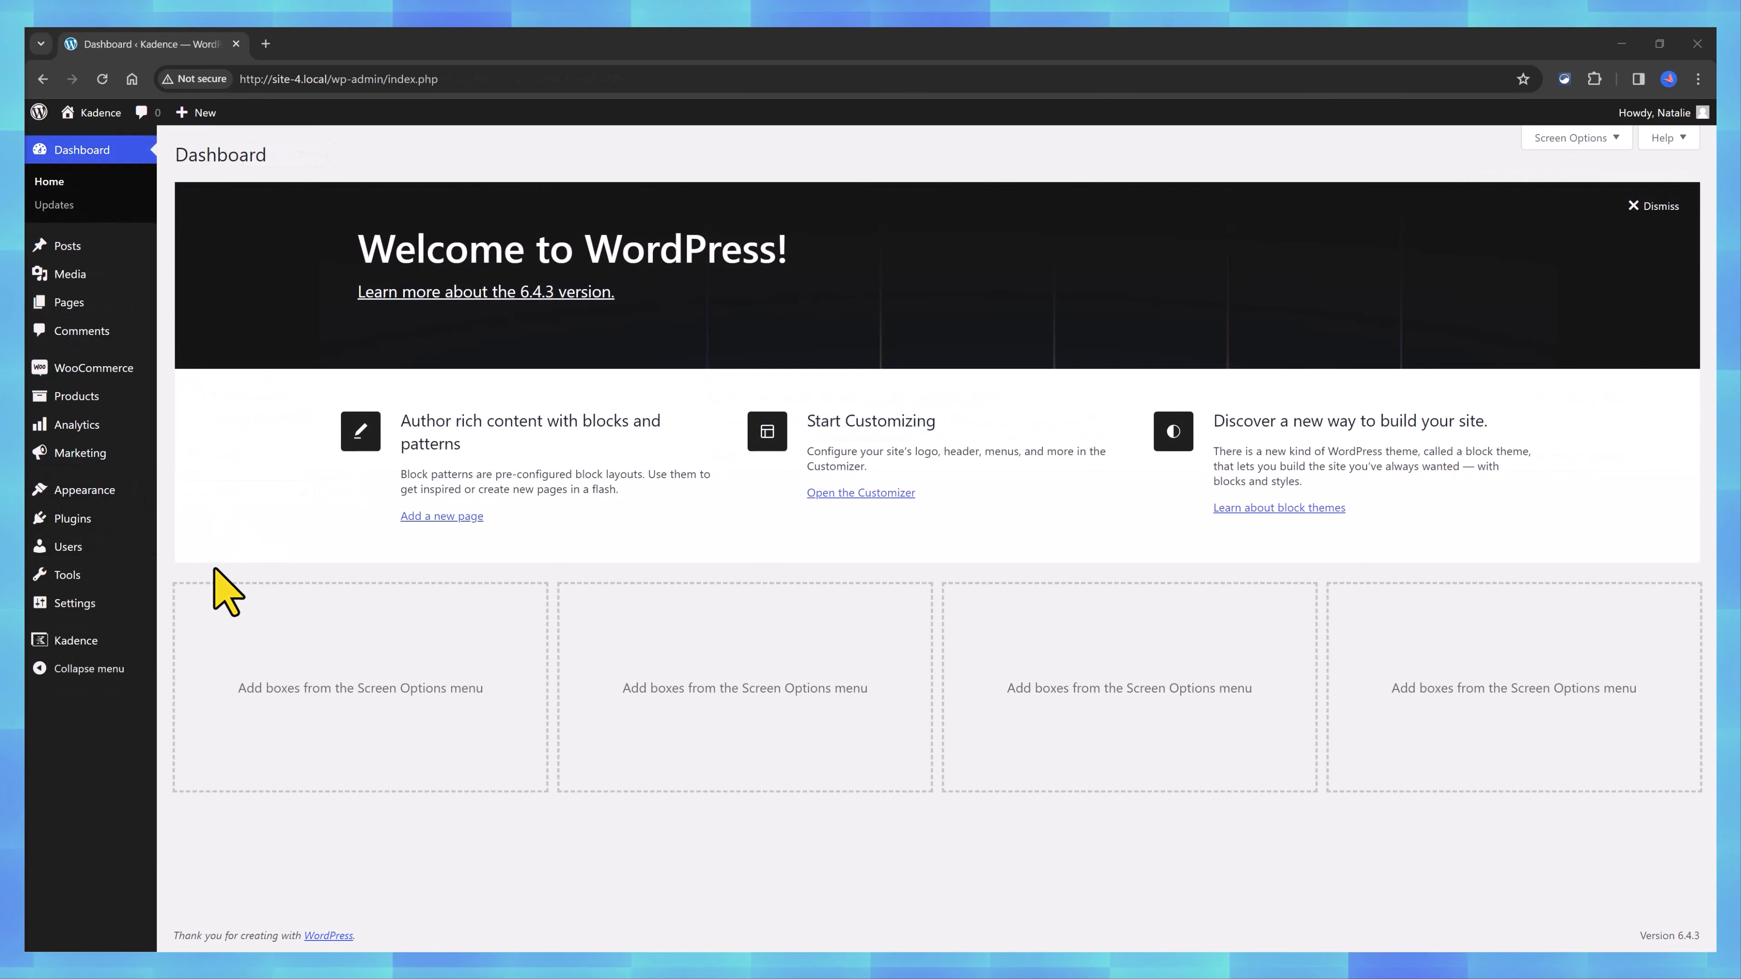
Open Kadence's Starter Templates and start the Kadence AI setup wizard
{"action": "mouse_move", "coordinate": [81, 648]}
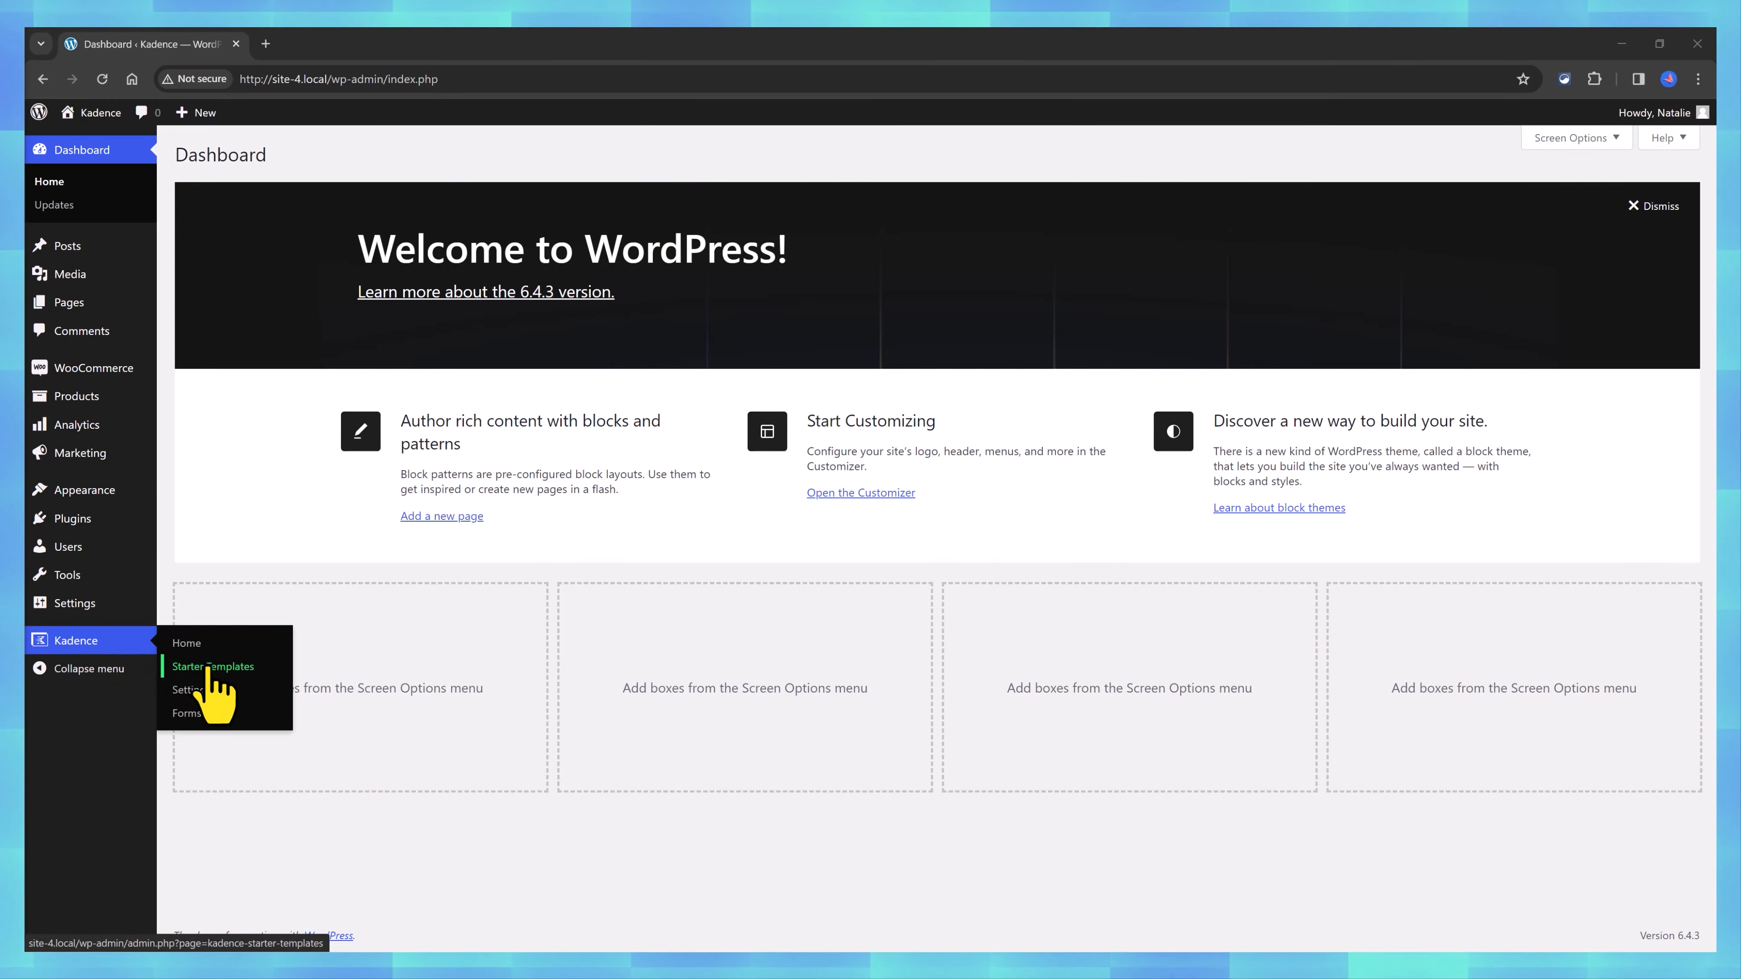
{"action": "left_click", "coordinate": [208, 666]}
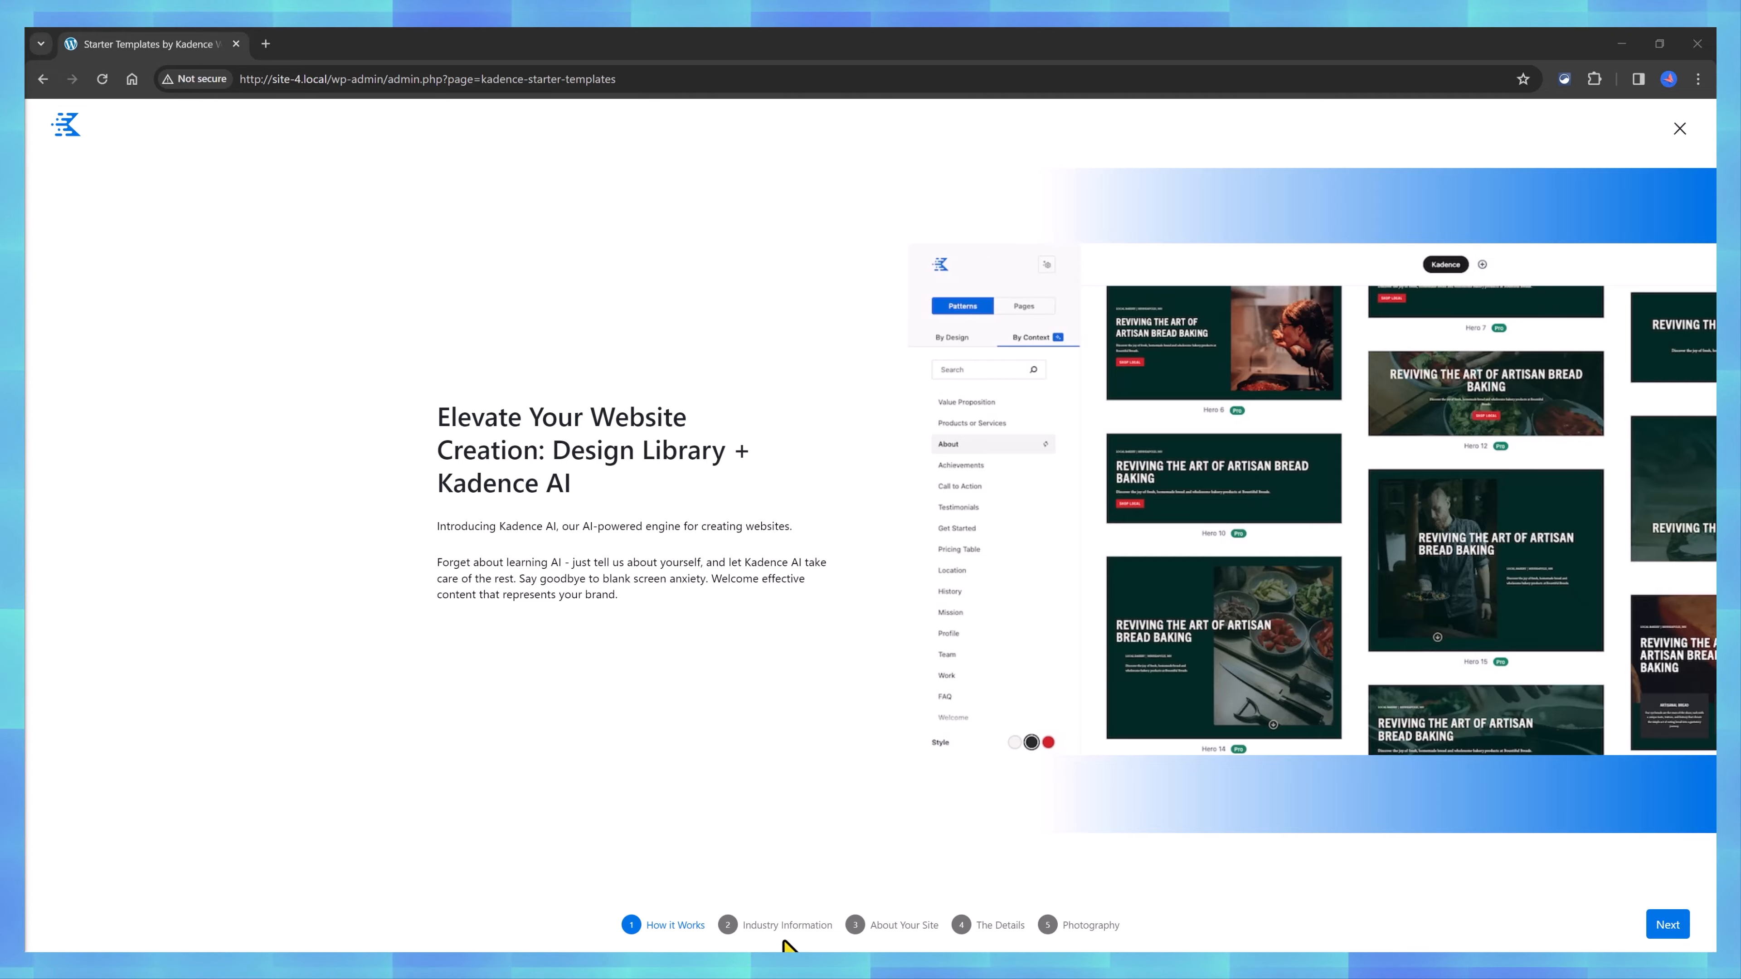
{"action": "left_click", "coordinate": [1667, 925]}
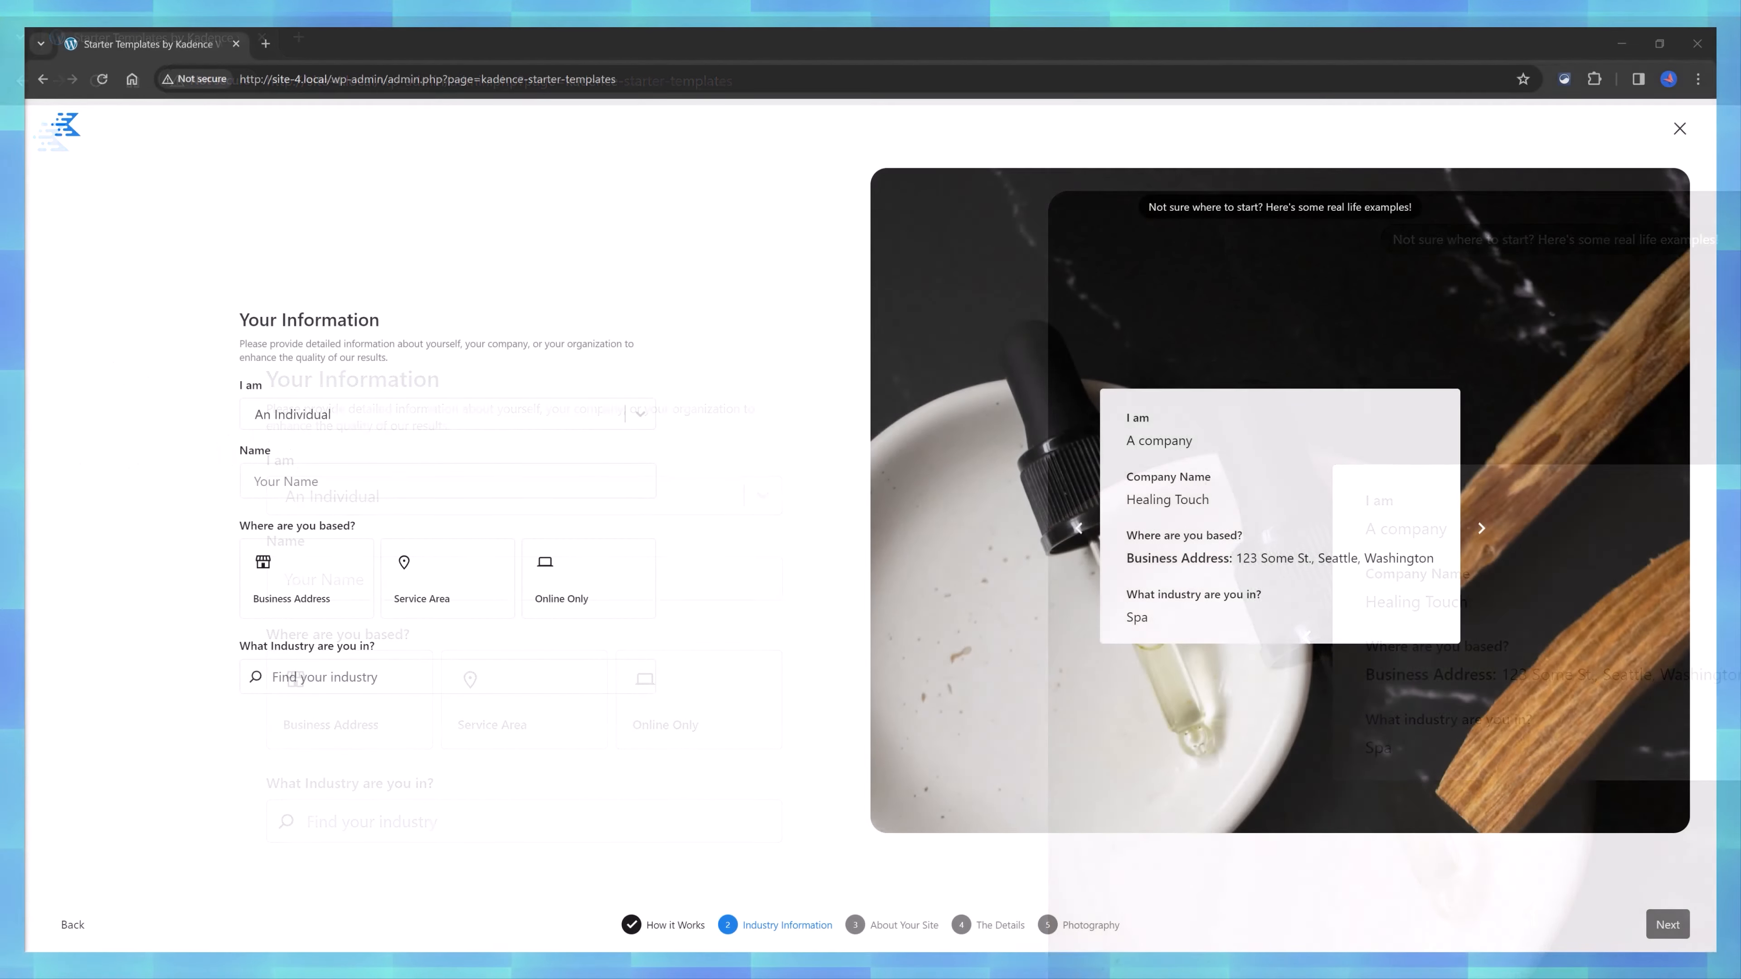
Submit the details for the company NovaTech Solutions with its business address and the industry Information Technology and Software Development
{"action": "left_click", "coordinate": [481, 412]}
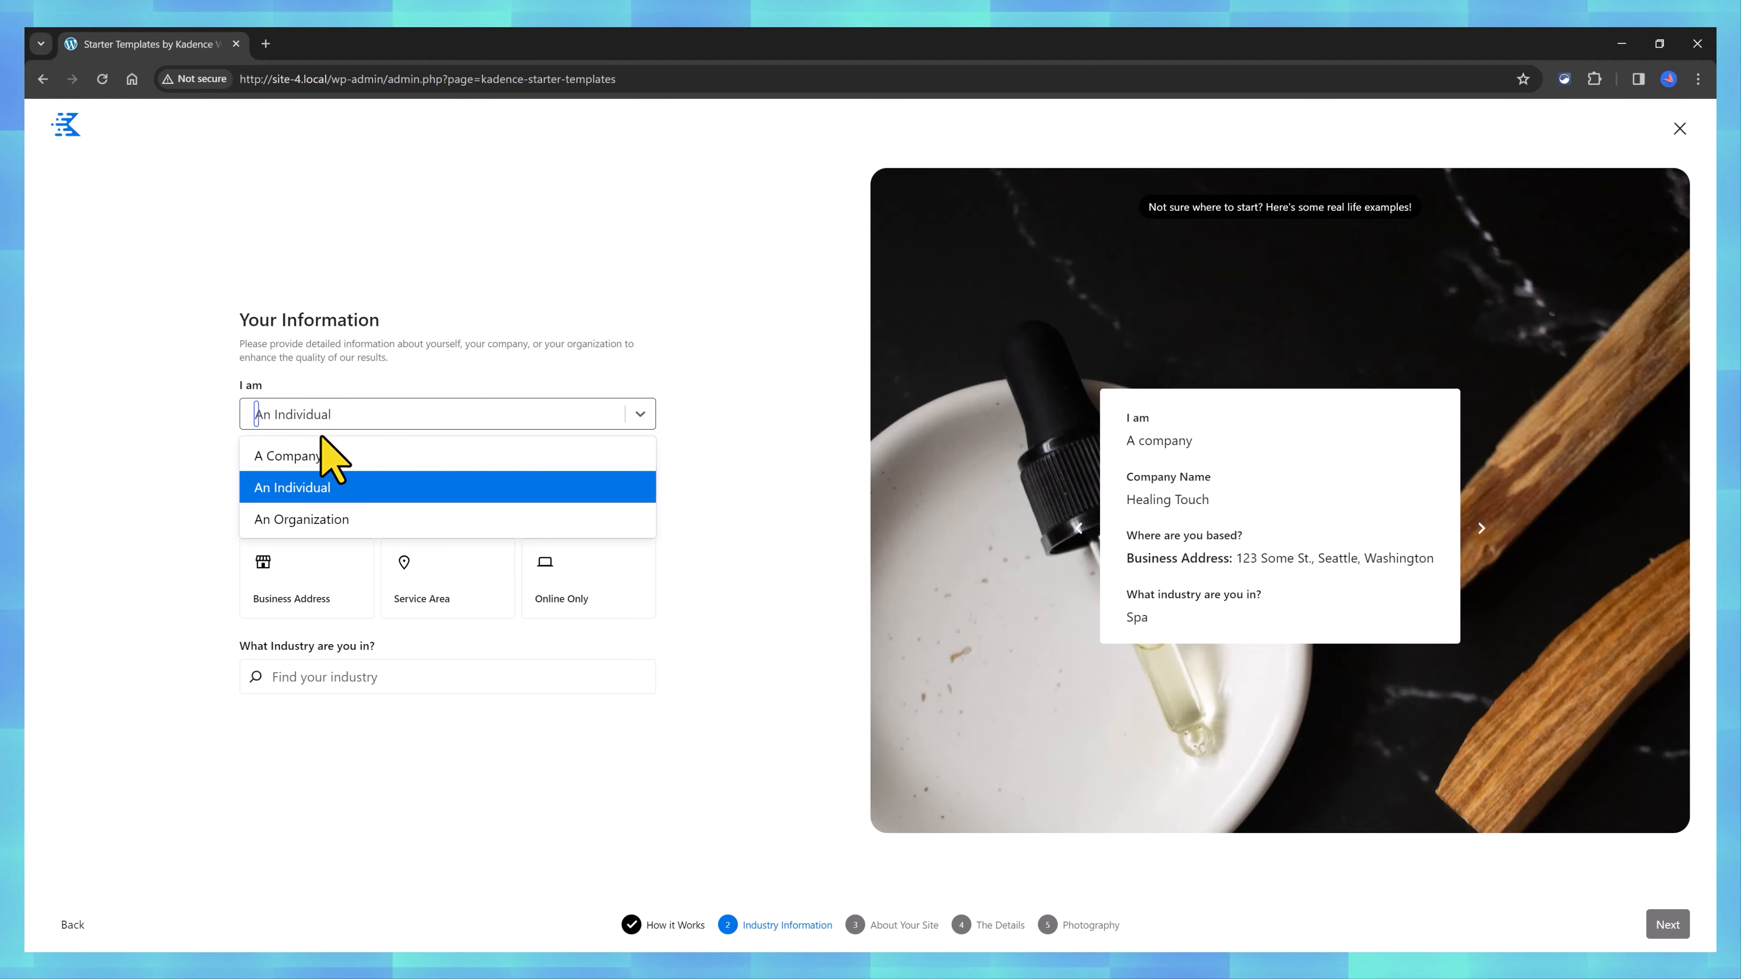
{"action": "left_click", "coordinate": [341, 457]}
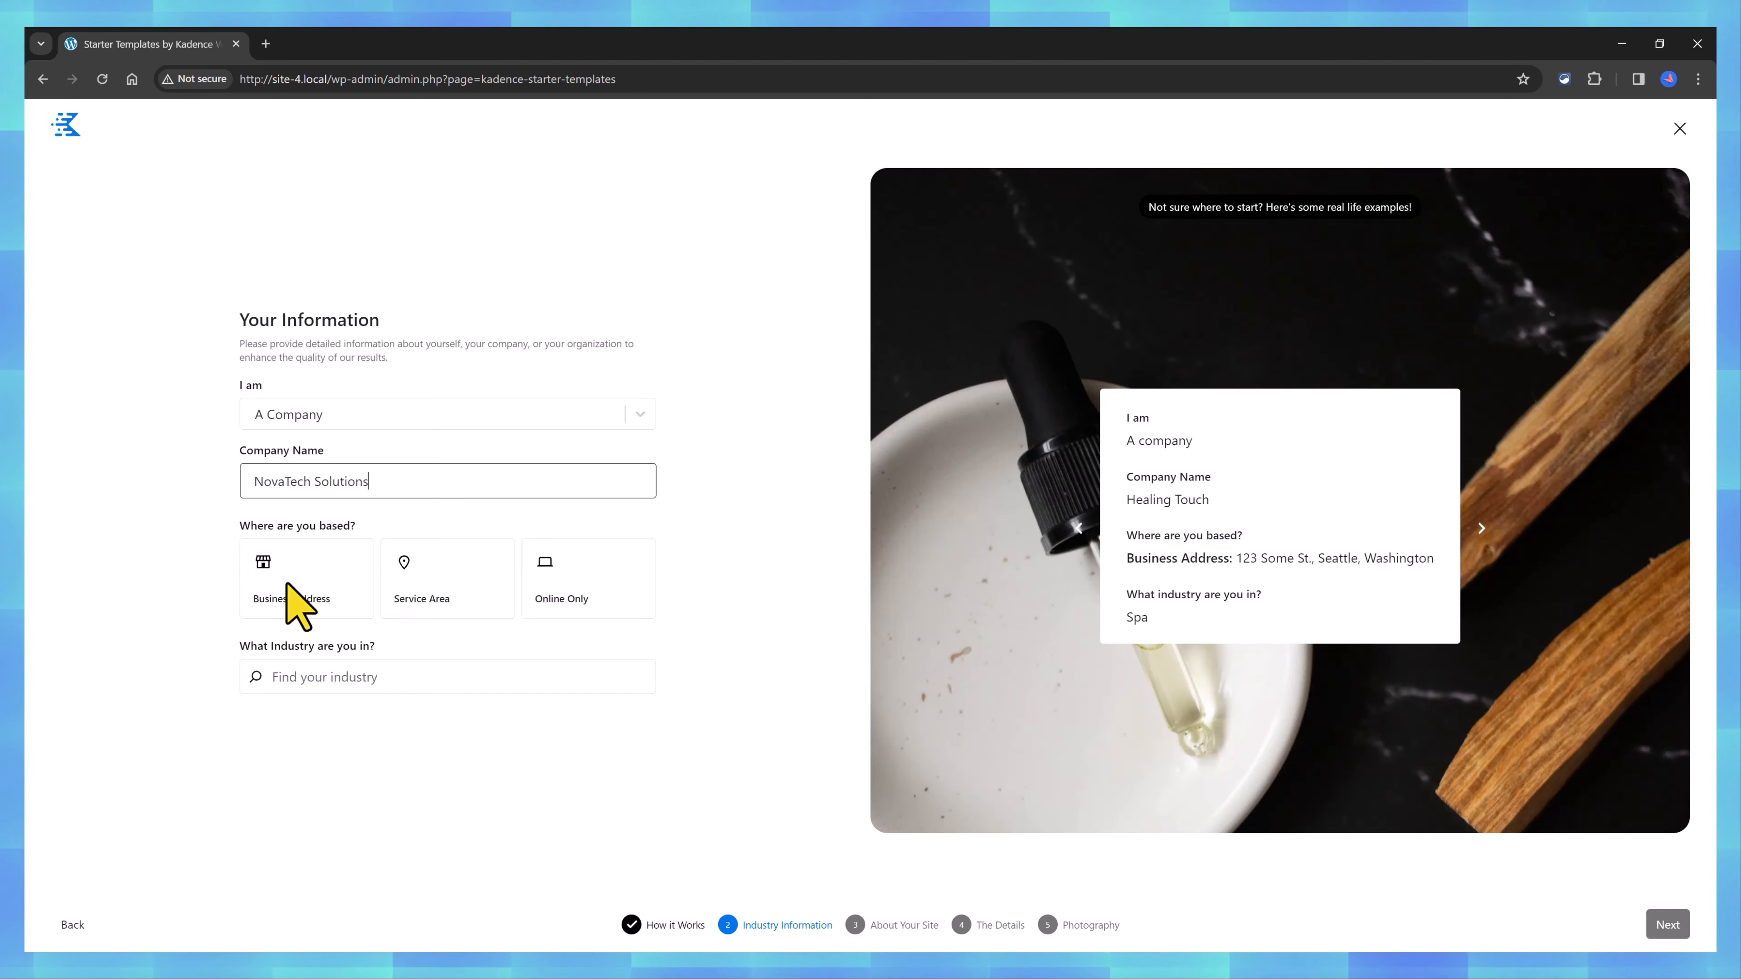
{"action": "left_click", "coordinate": [331, 602]}
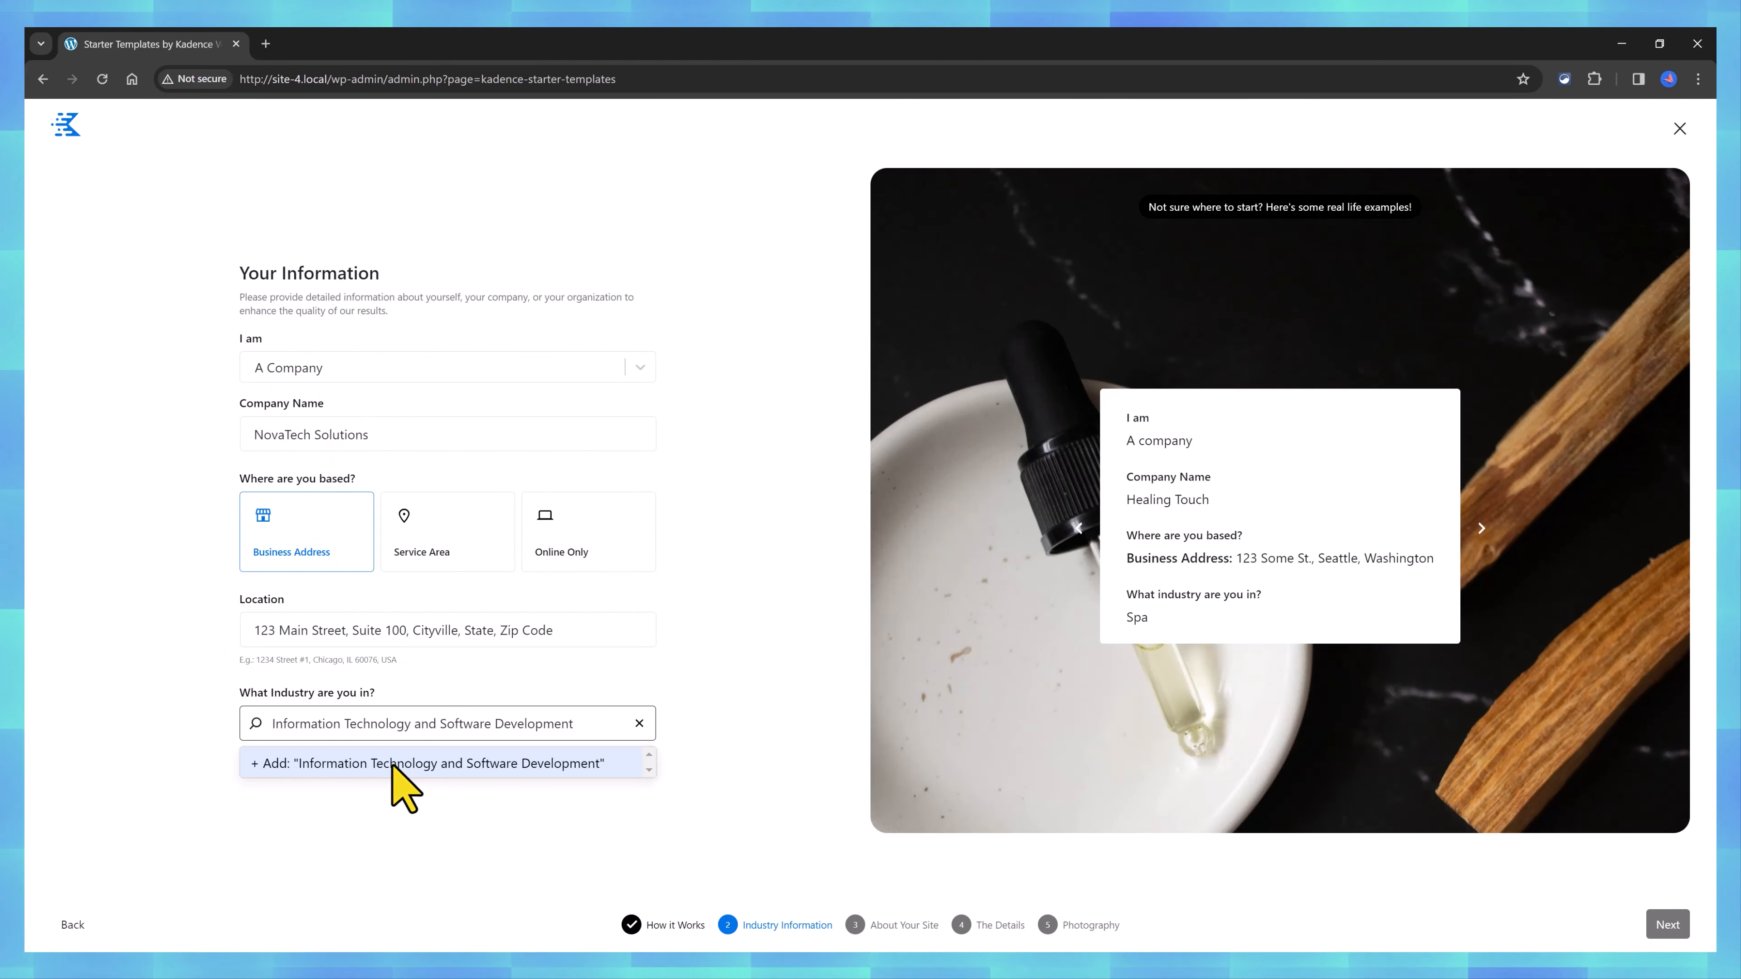
{"action": "left_click", "coordinate": [367, 763]}
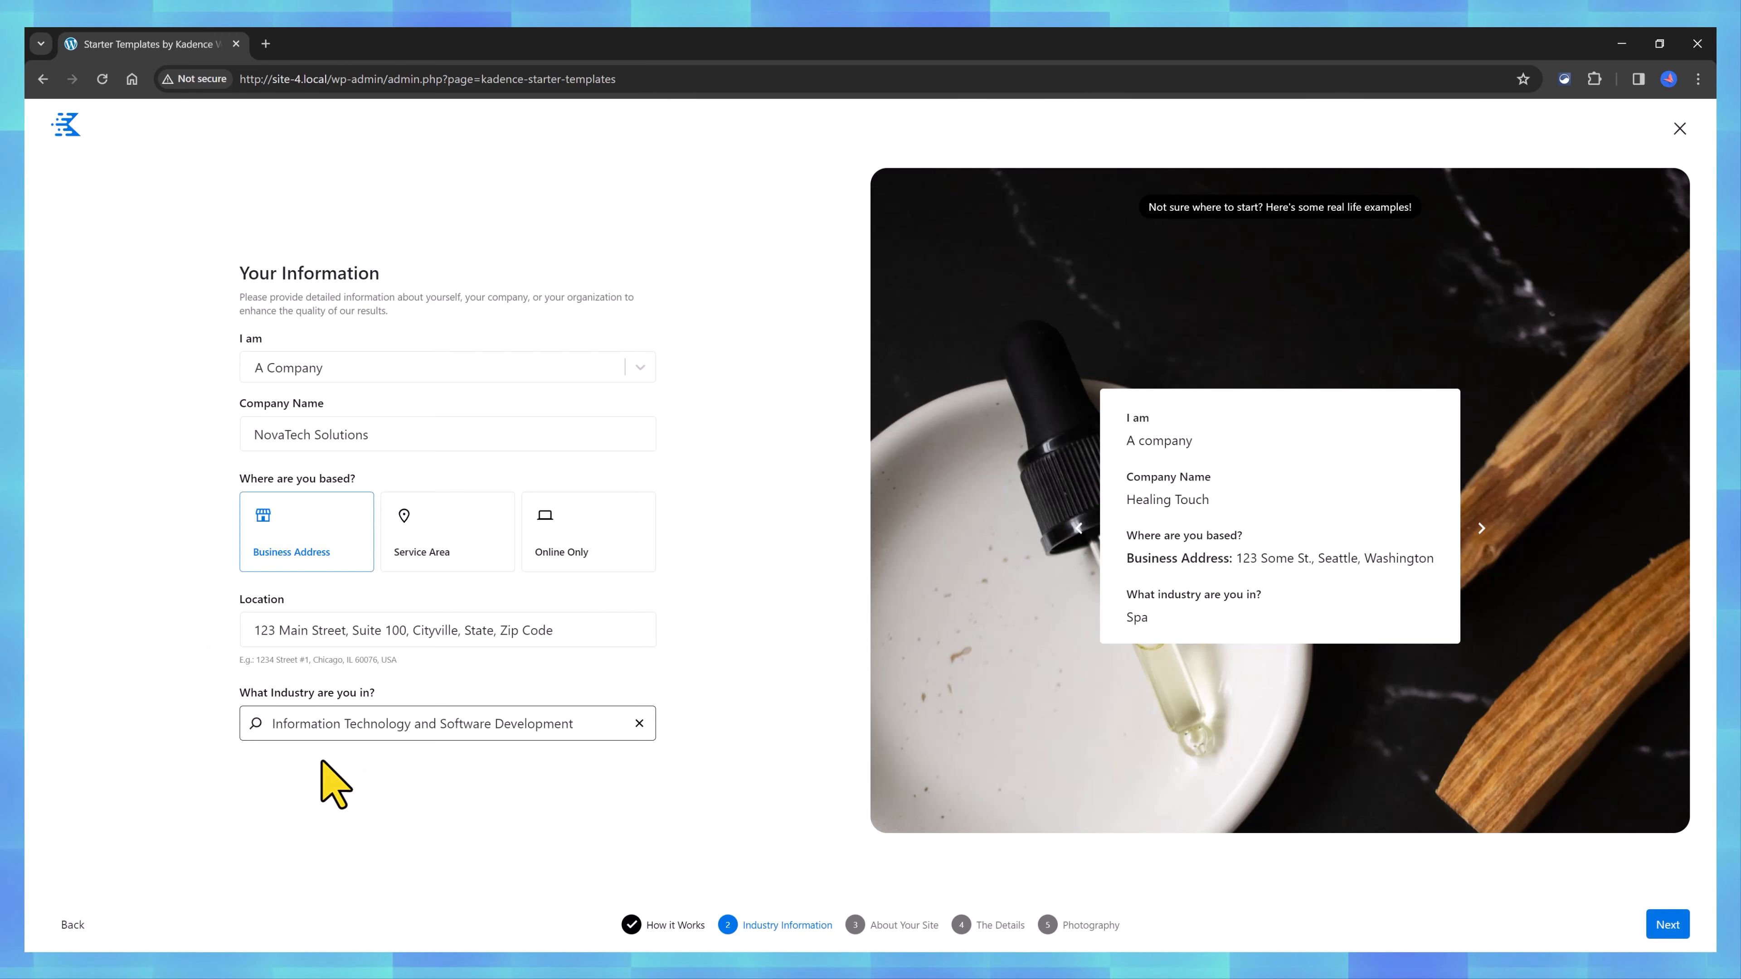
{"action": "left_click", "coordinate": [1666, 924]}
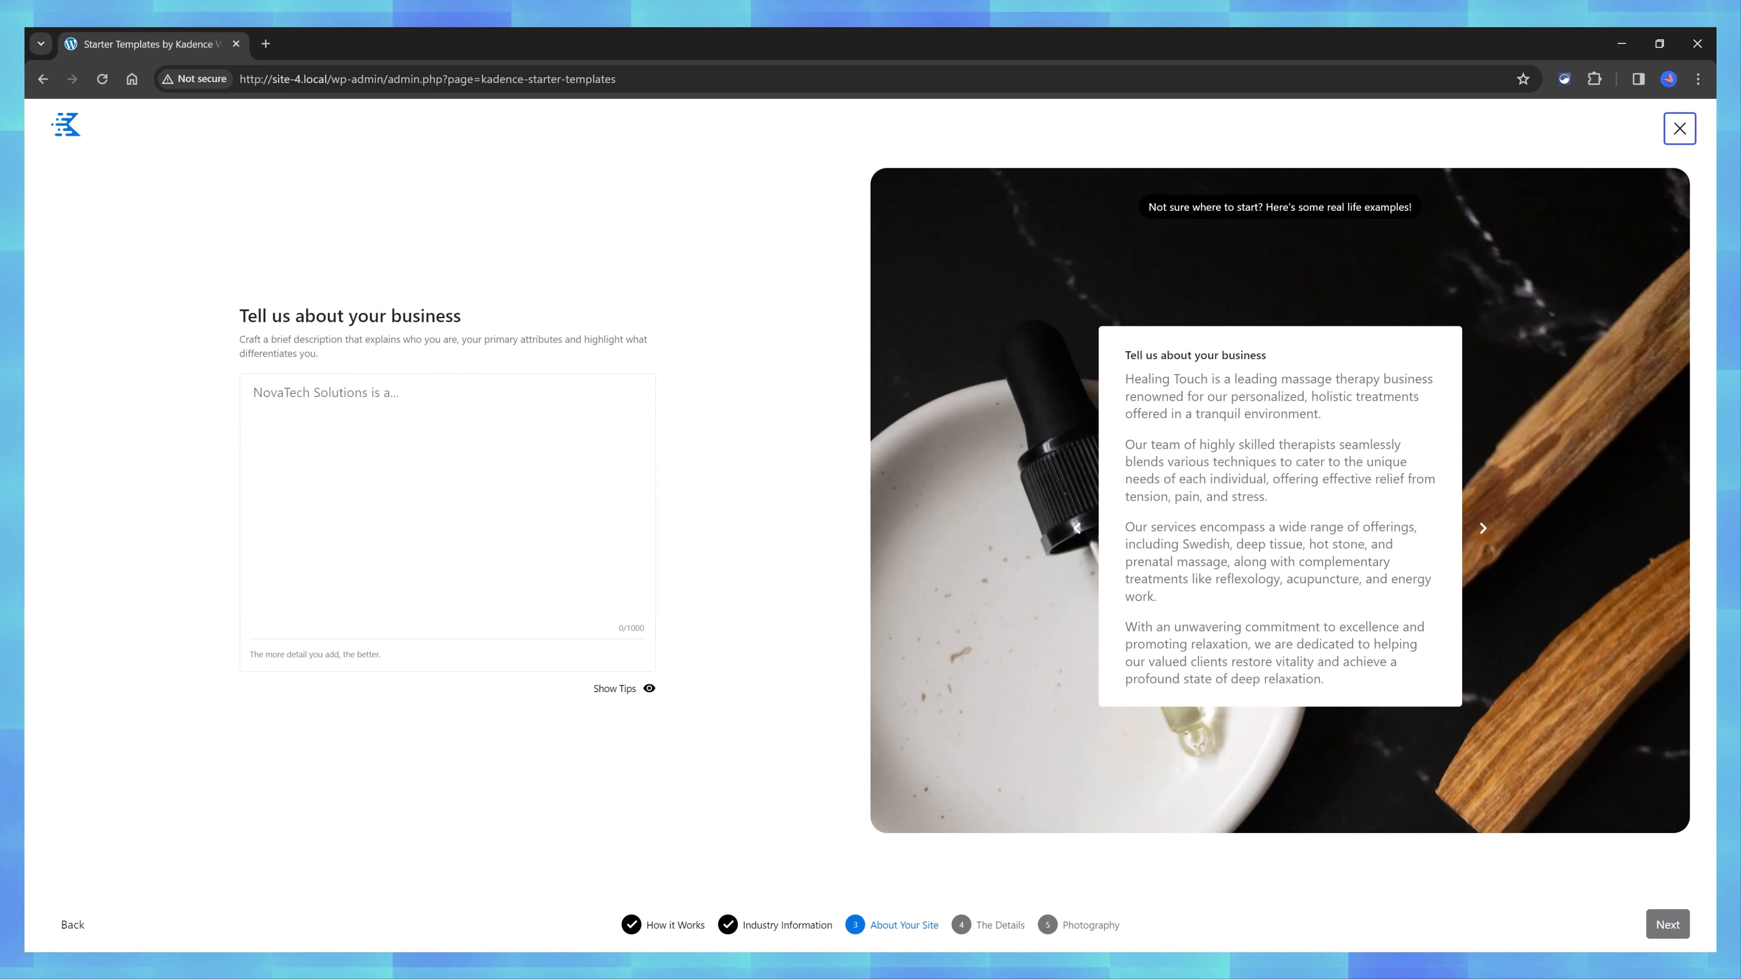
Enter the business description beginning "At NovaTech Solutions, we're not just another tech company" and continue to the details stage
{"action": "left_click", "coordinate": [298, 412]}
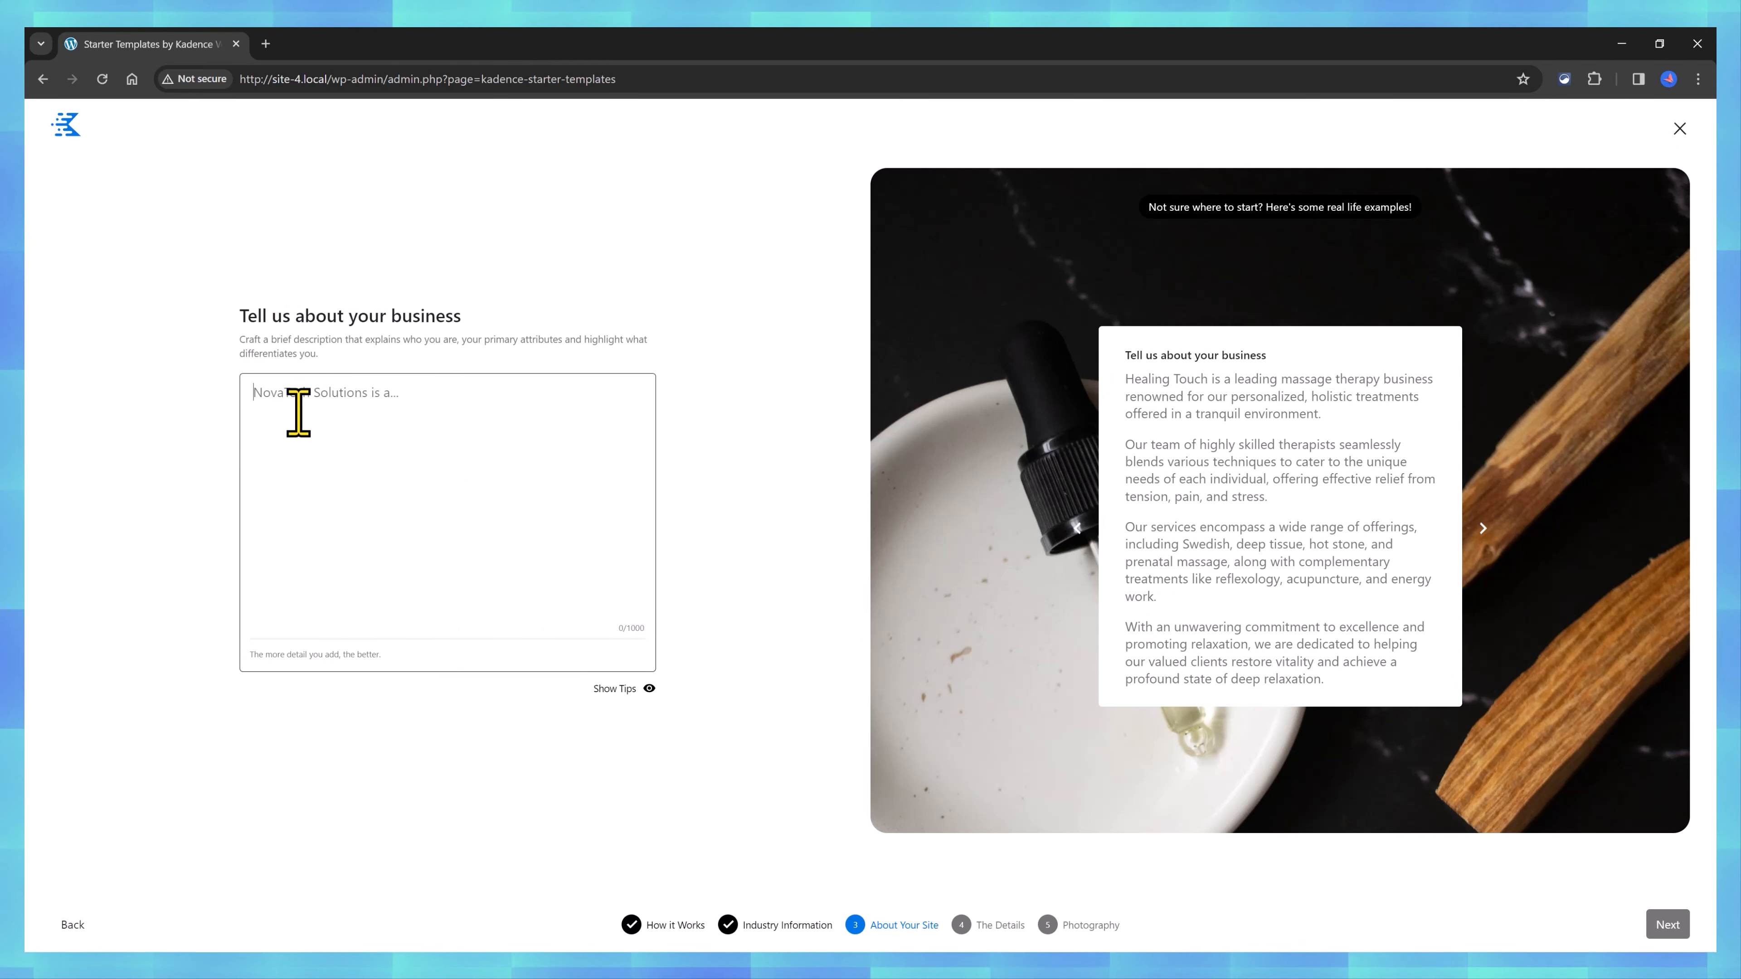
{"action": "type", "text": "At NovaTech Solutions, we're not just another tech company; we're innovators on a mission to revolutionize the way businesses approach their digital presence. Nestled in the heart of Cityville, our team of skilled engineers, designers, and strategists collaborate tirelessly to craft cutting-edge solutions tailored to our clients' unique needs.  Our diverse portfolio of products and services spans across various sectors, including web and mobile app development, custom software solutions, digital marketing, and IT consulting. Whether you're a startup seeking to establish your online presence or a Fortune 500 company aiming to streamline operations, NovaTech Solutions has the expertise and resources to propel your business to new heights.  Founded on the principles of creativity, integrity, and excellence, our brand identity story embodies a commitment to delivering unparalleled value to our clients."}
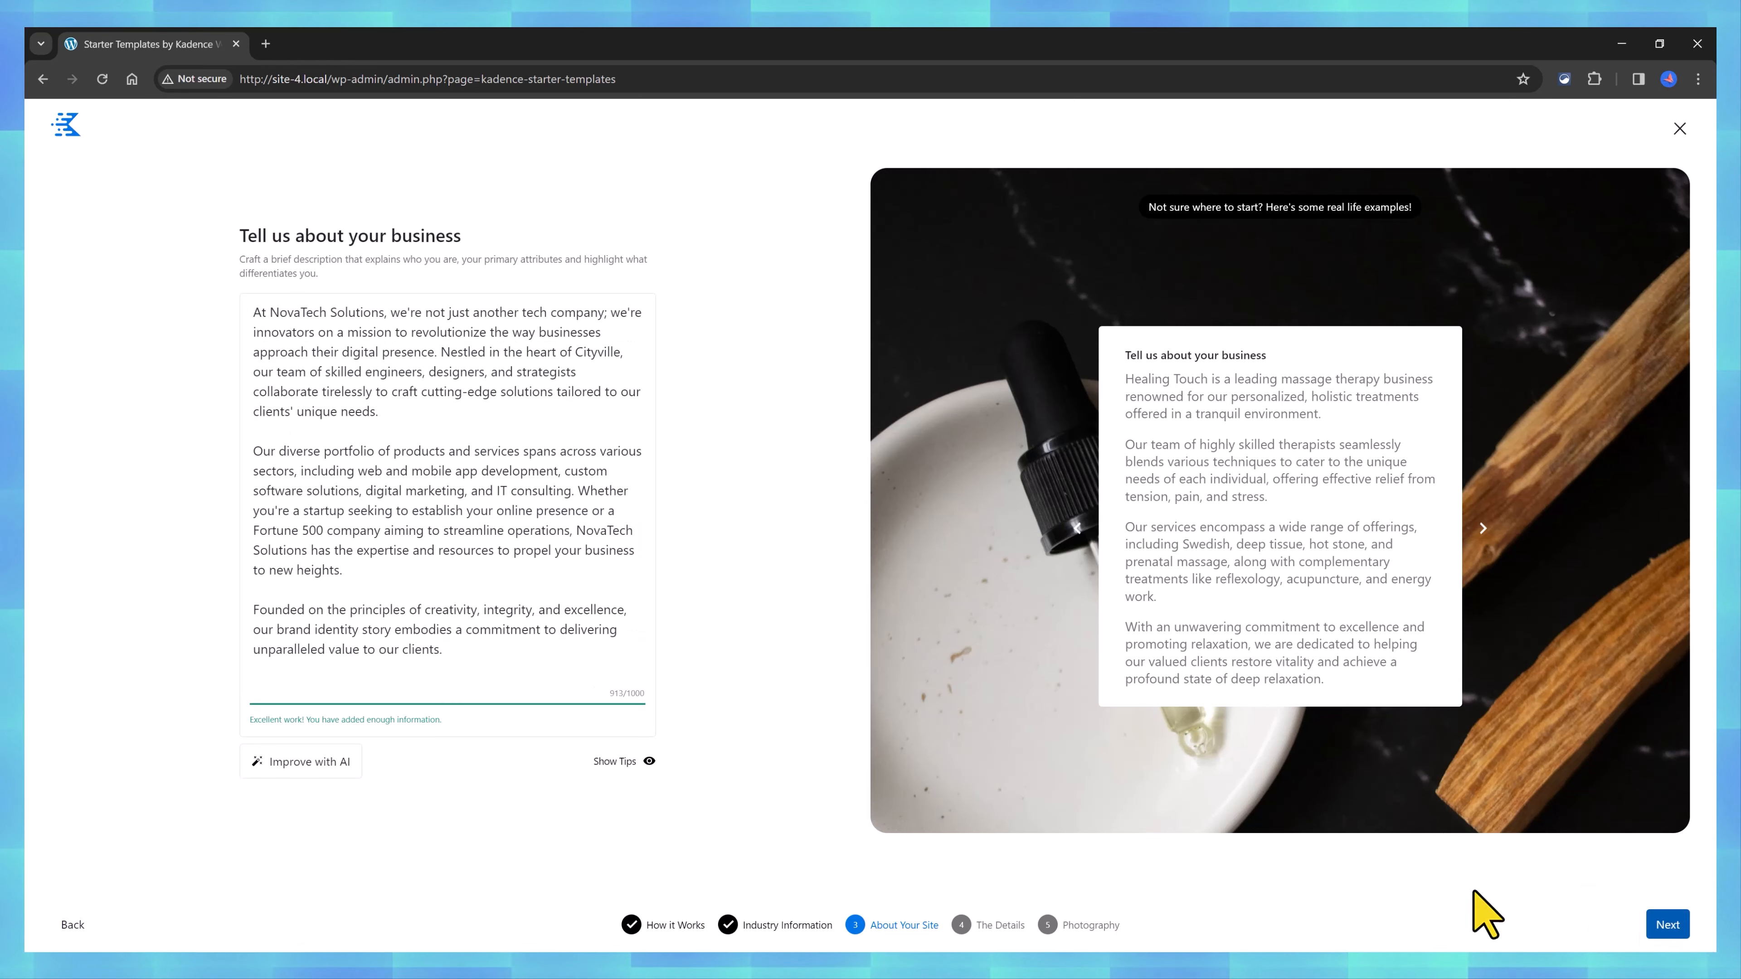
{"action": "left_click", "coordinate": [1668, 924]}
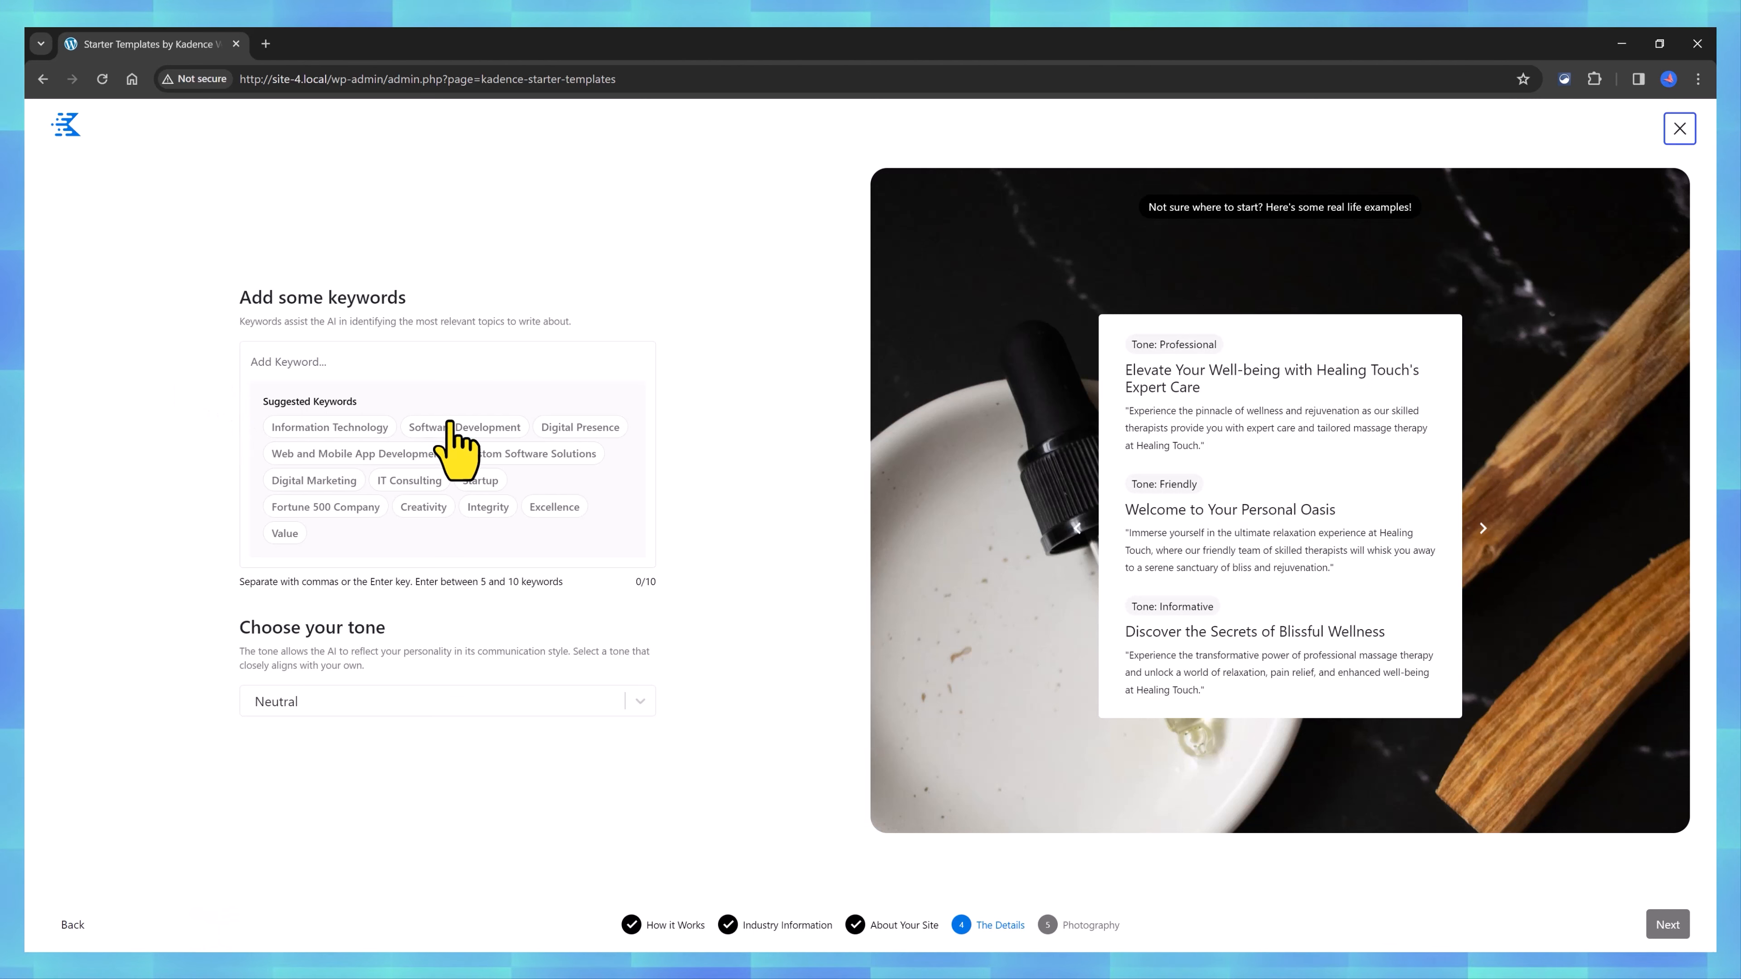
Add the suggested keywords Software Development, Digital Marketing, IT Consulting, Integrity and Startup
{"action": "left_click", "coordinate": [466, 428]}
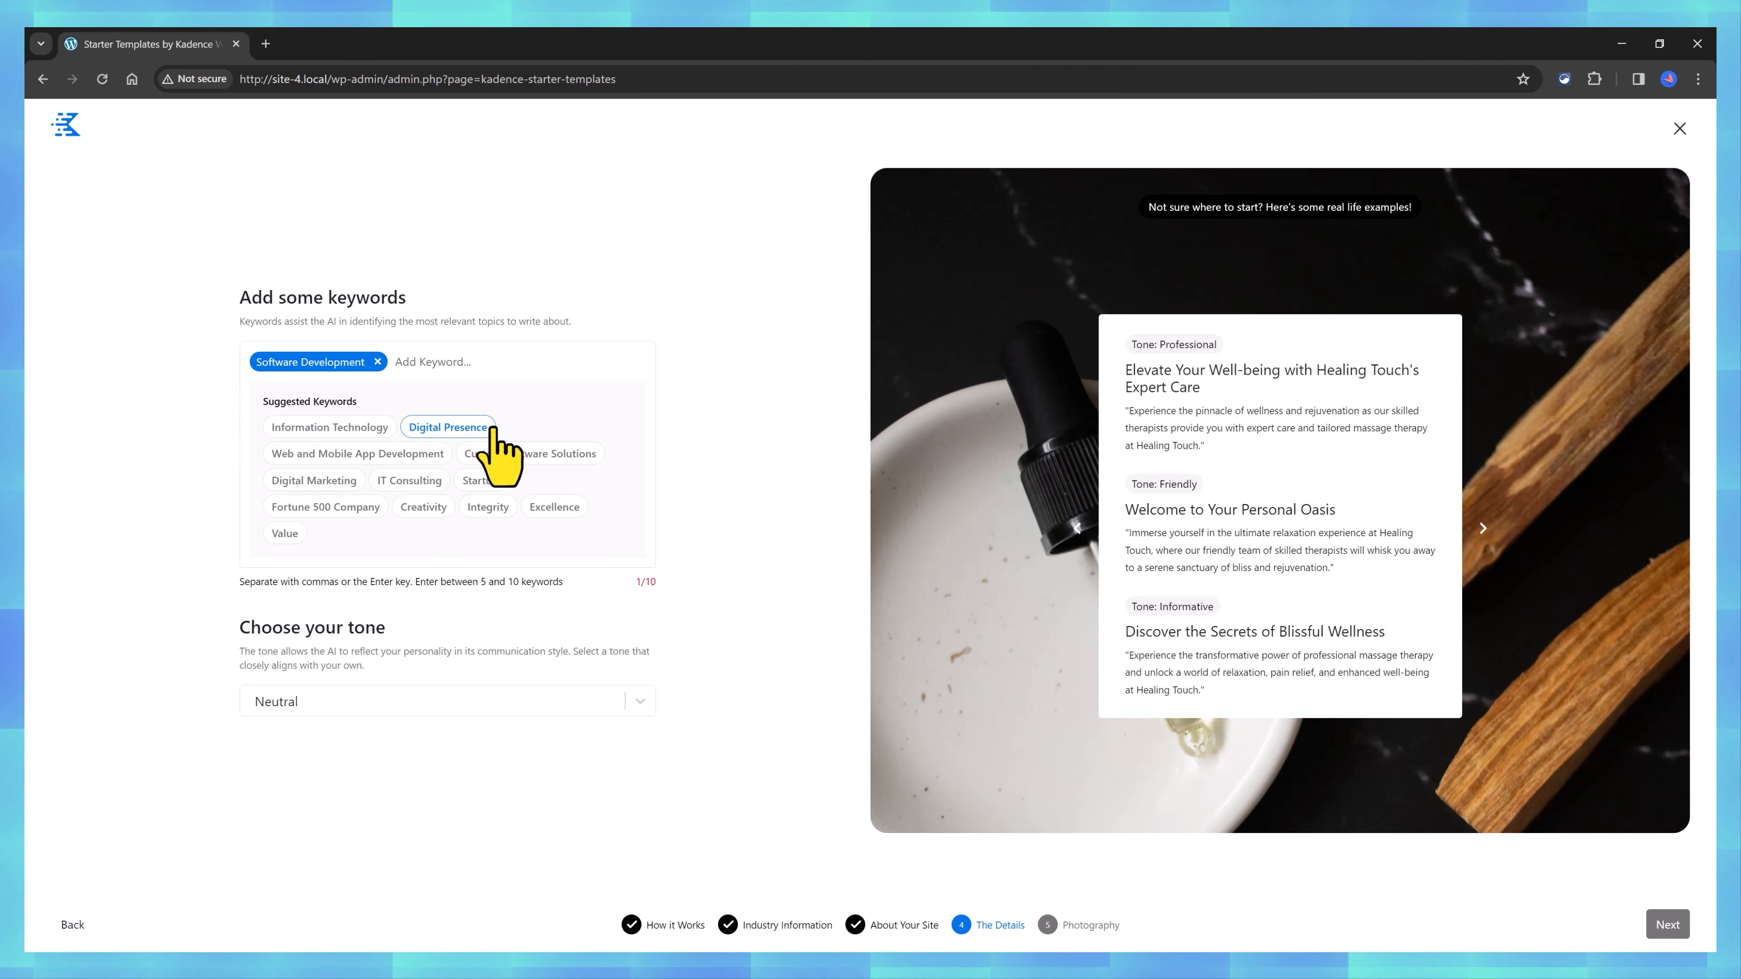
{"action": "left_click", "coordinate": [321, 480]}
{"action": "left_click", "coordinate": [337, 500]}
{"action": "left_click", "coordinate": [295, 547]}
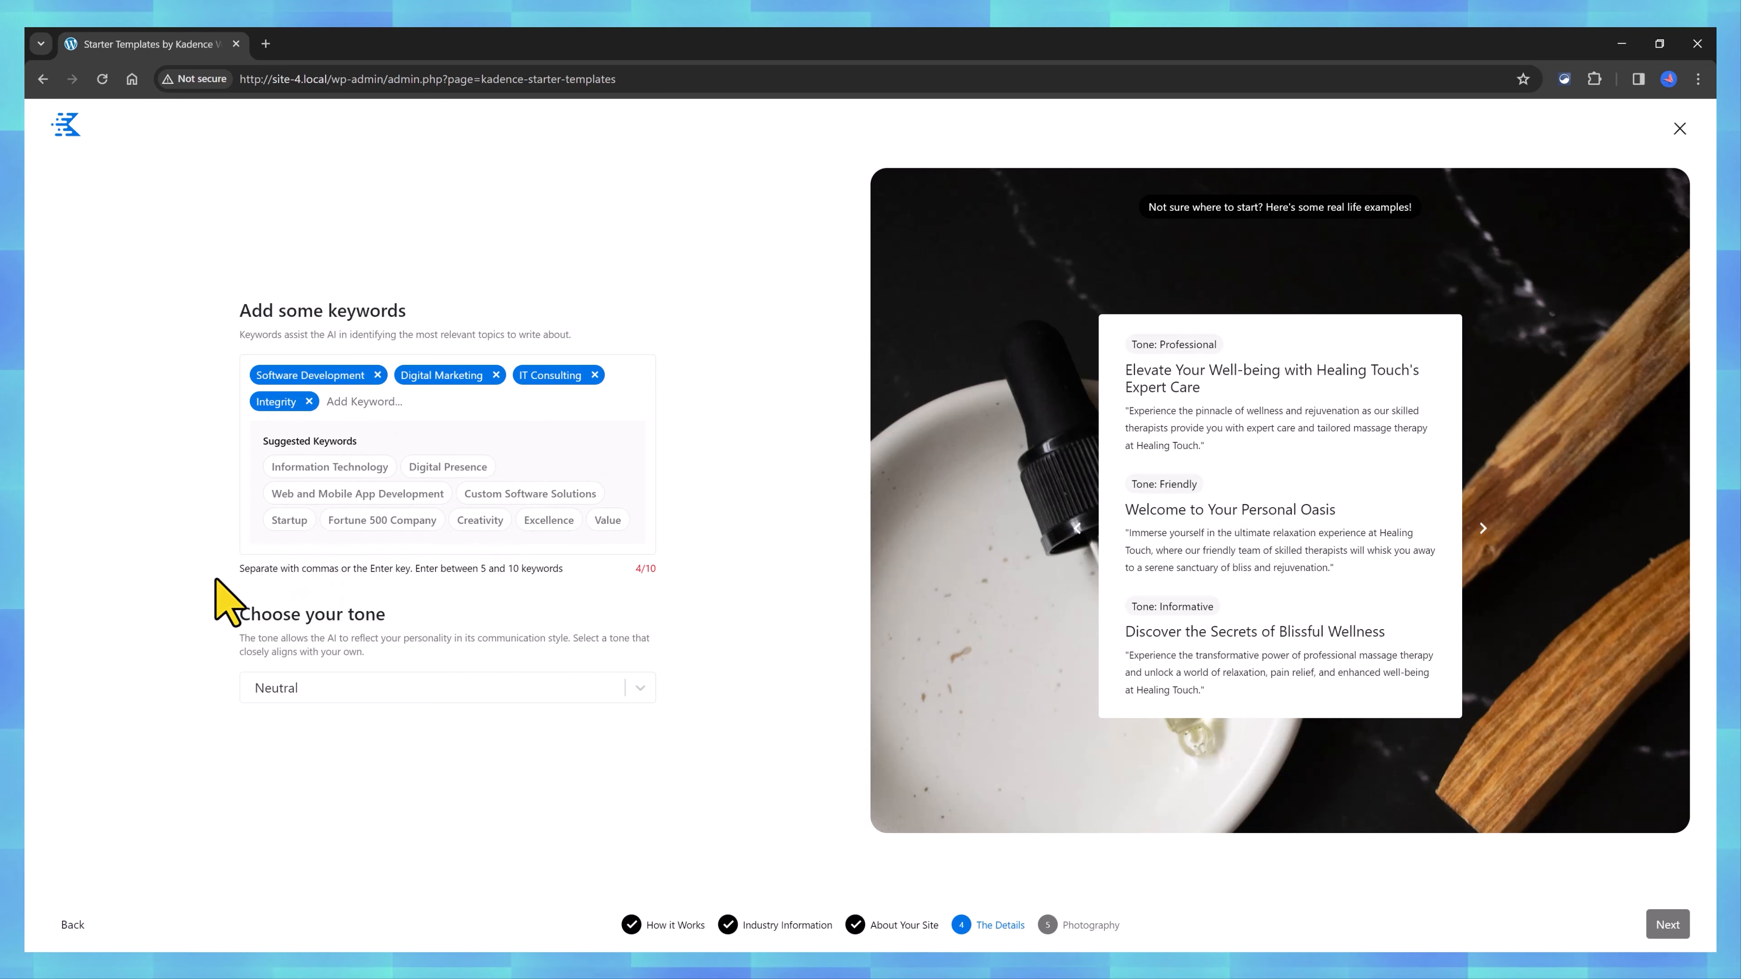
{"action": "left_click", "coordinate": [289, 523]}
Set the writing tone to Professional and continue to the photography stage
{"action": "left_click", "coordinate": [331, 688]}
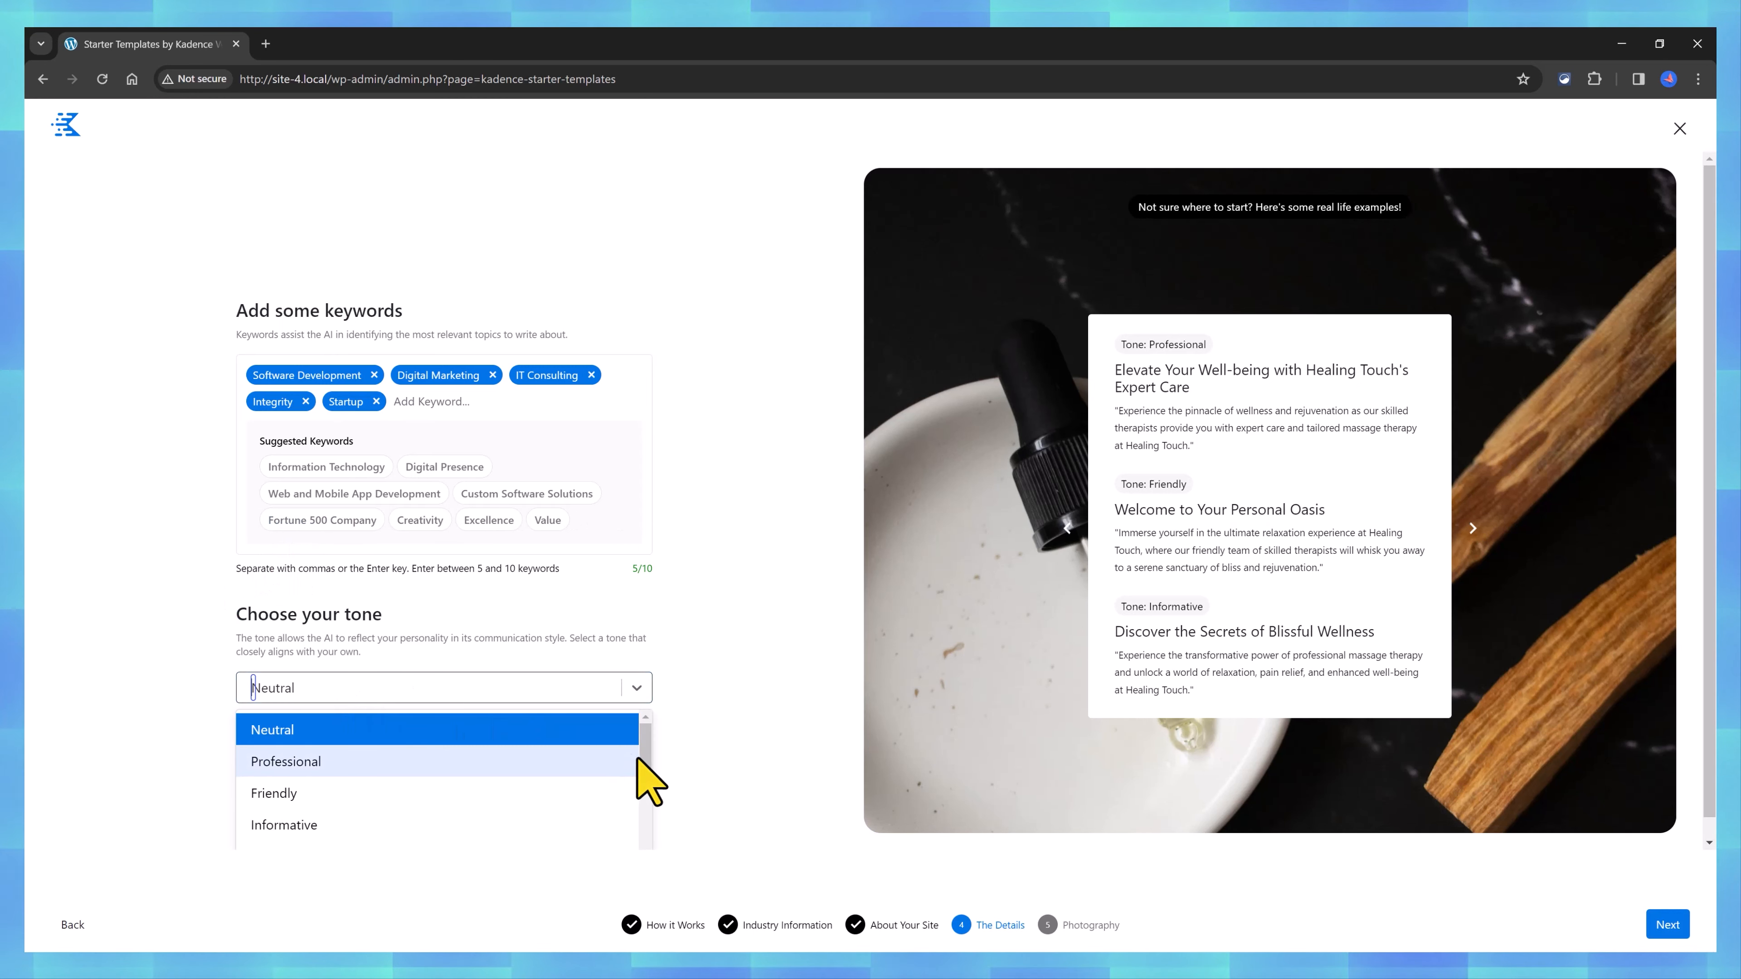
{"action": "left_click", "coordinate": [330, 761]}
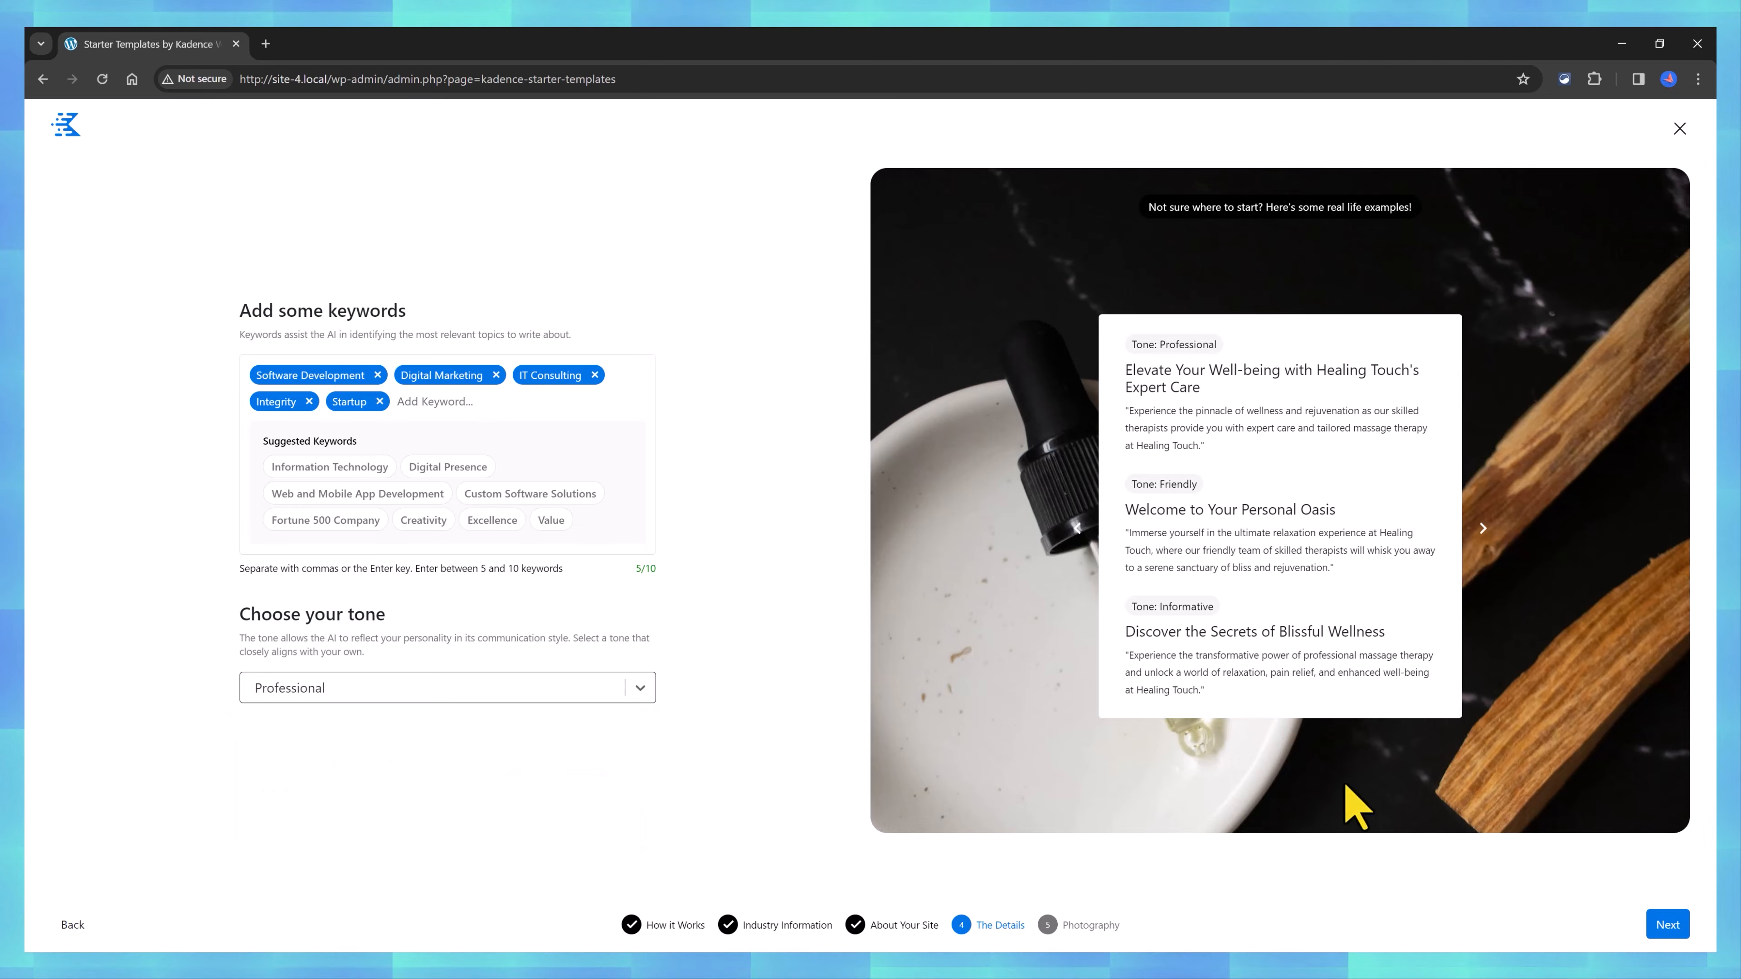
{"action": "left_click", "coordinate": [1667, 925]}
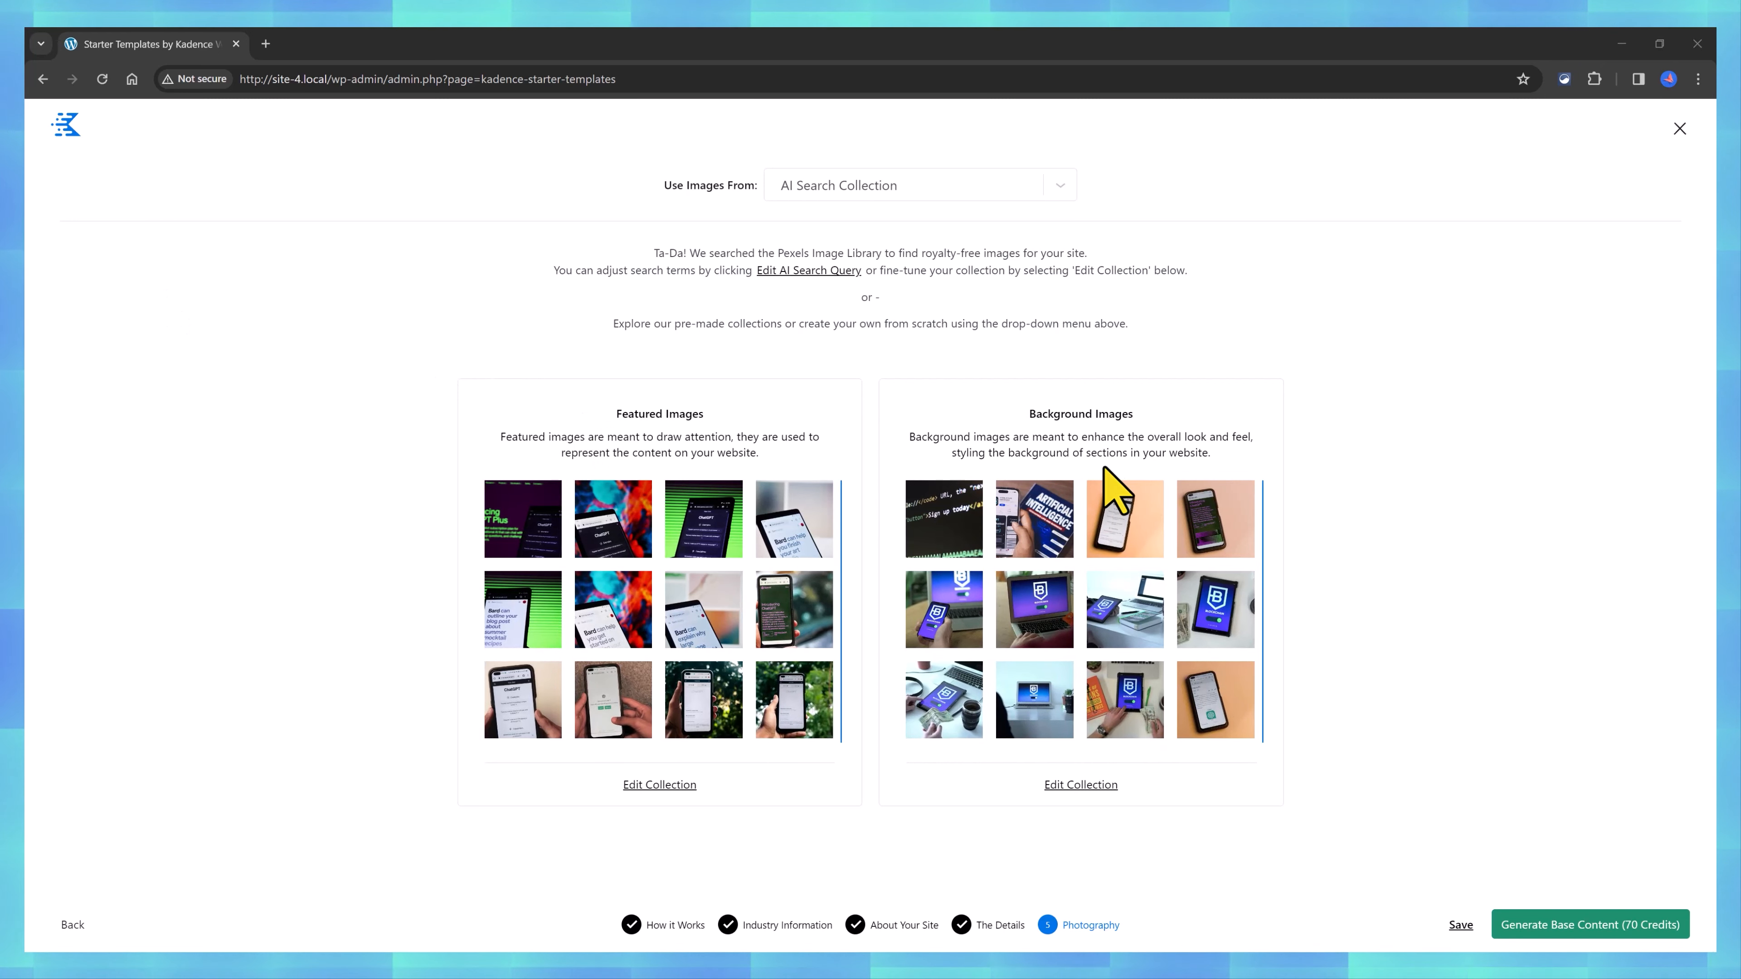
Look through the premade image collections offered as the source of the site's photography
{"action": "left_click", "coordinate": [1031, 184]}
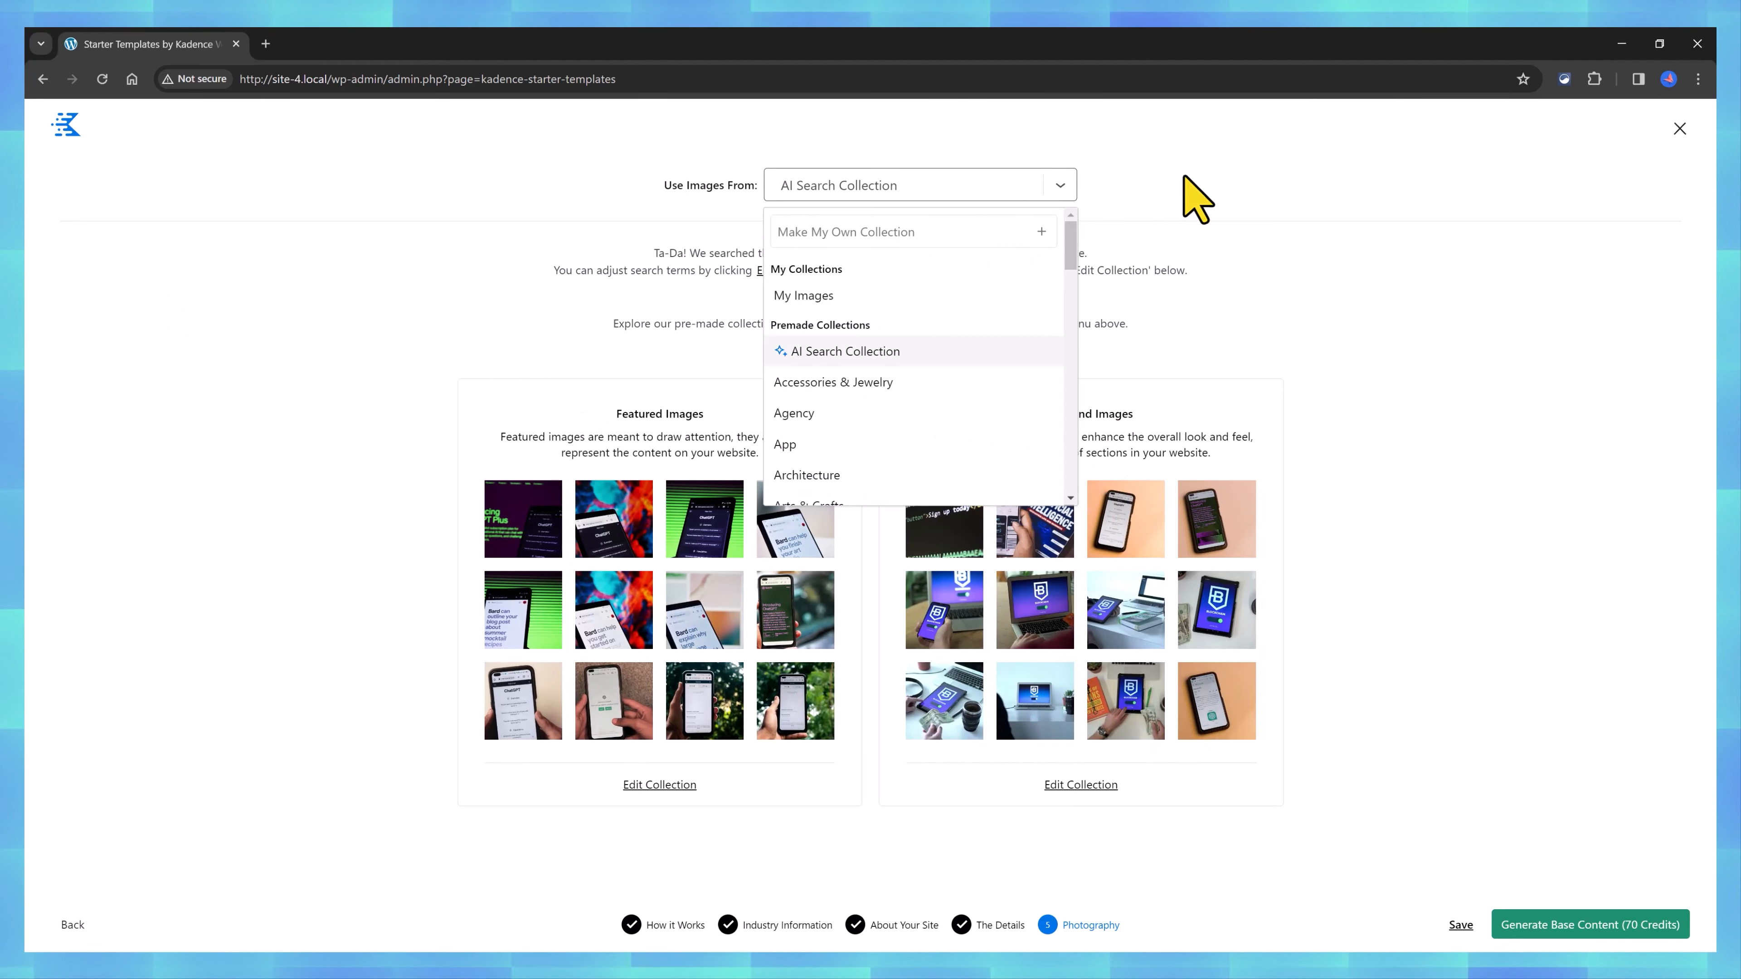
{"action": "left_click", "coordinate": [1058, 187]}
{"action": "left_click", "coordinate": [1058, 185]}
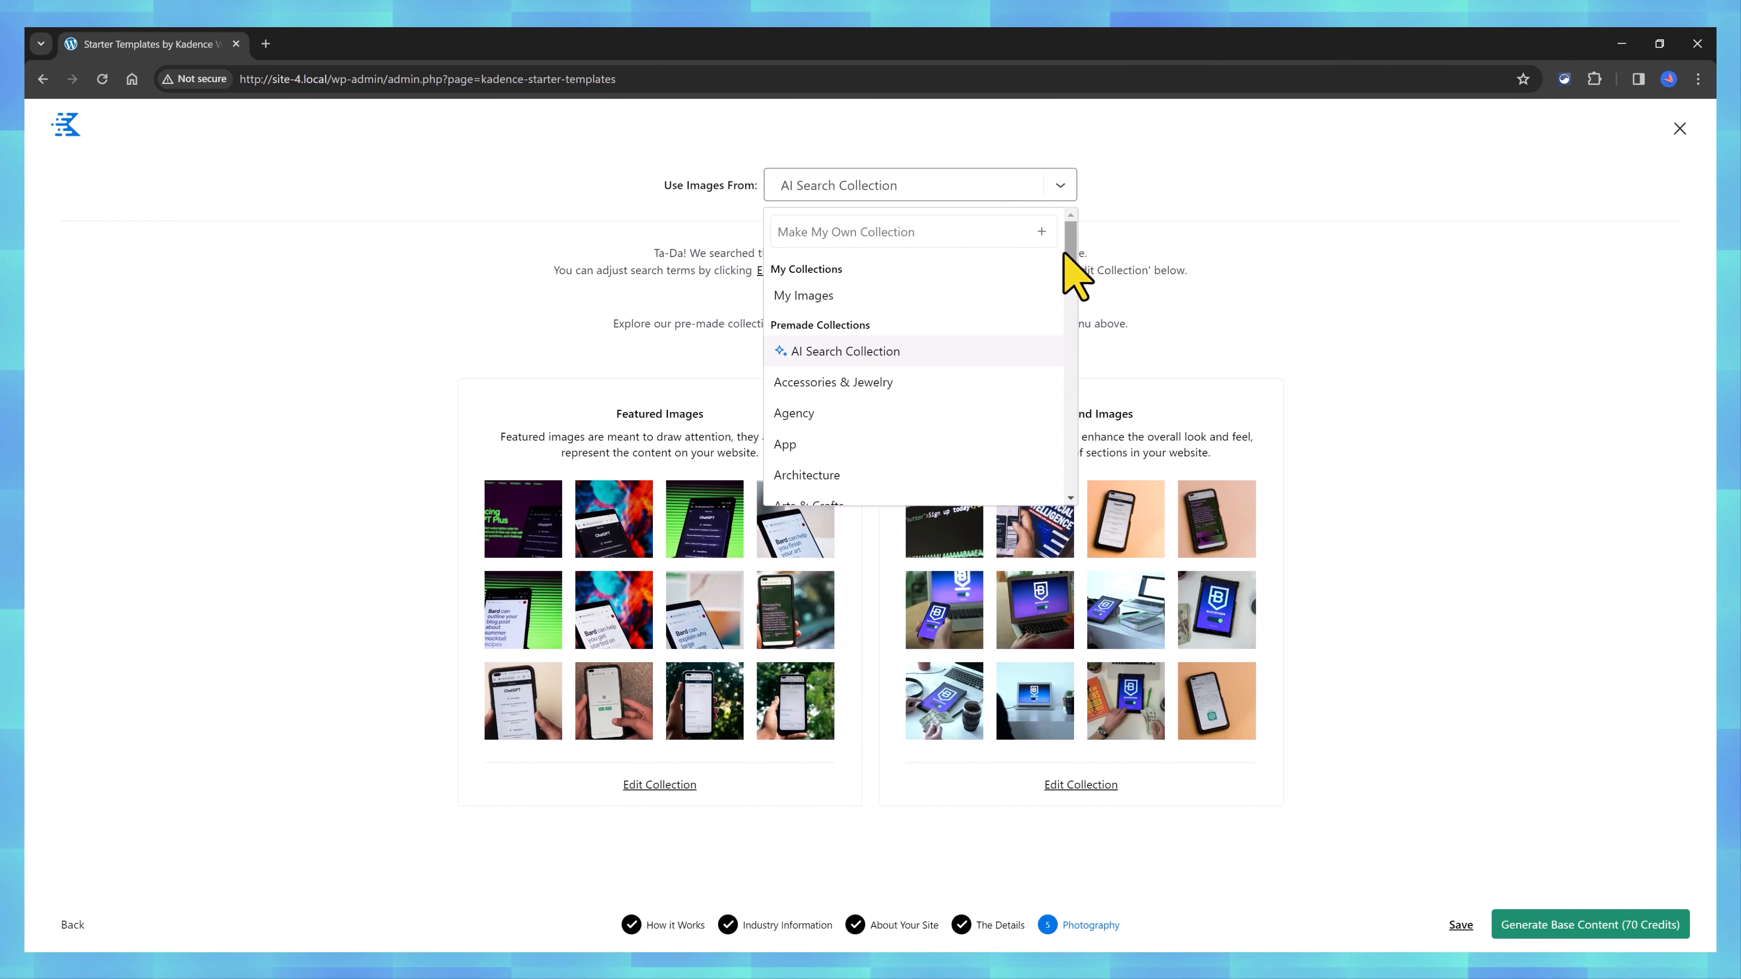
{"action": "scroll", "coordinate": [1067, 271], "scroll_direction": "down", "scroll_amount": 2}
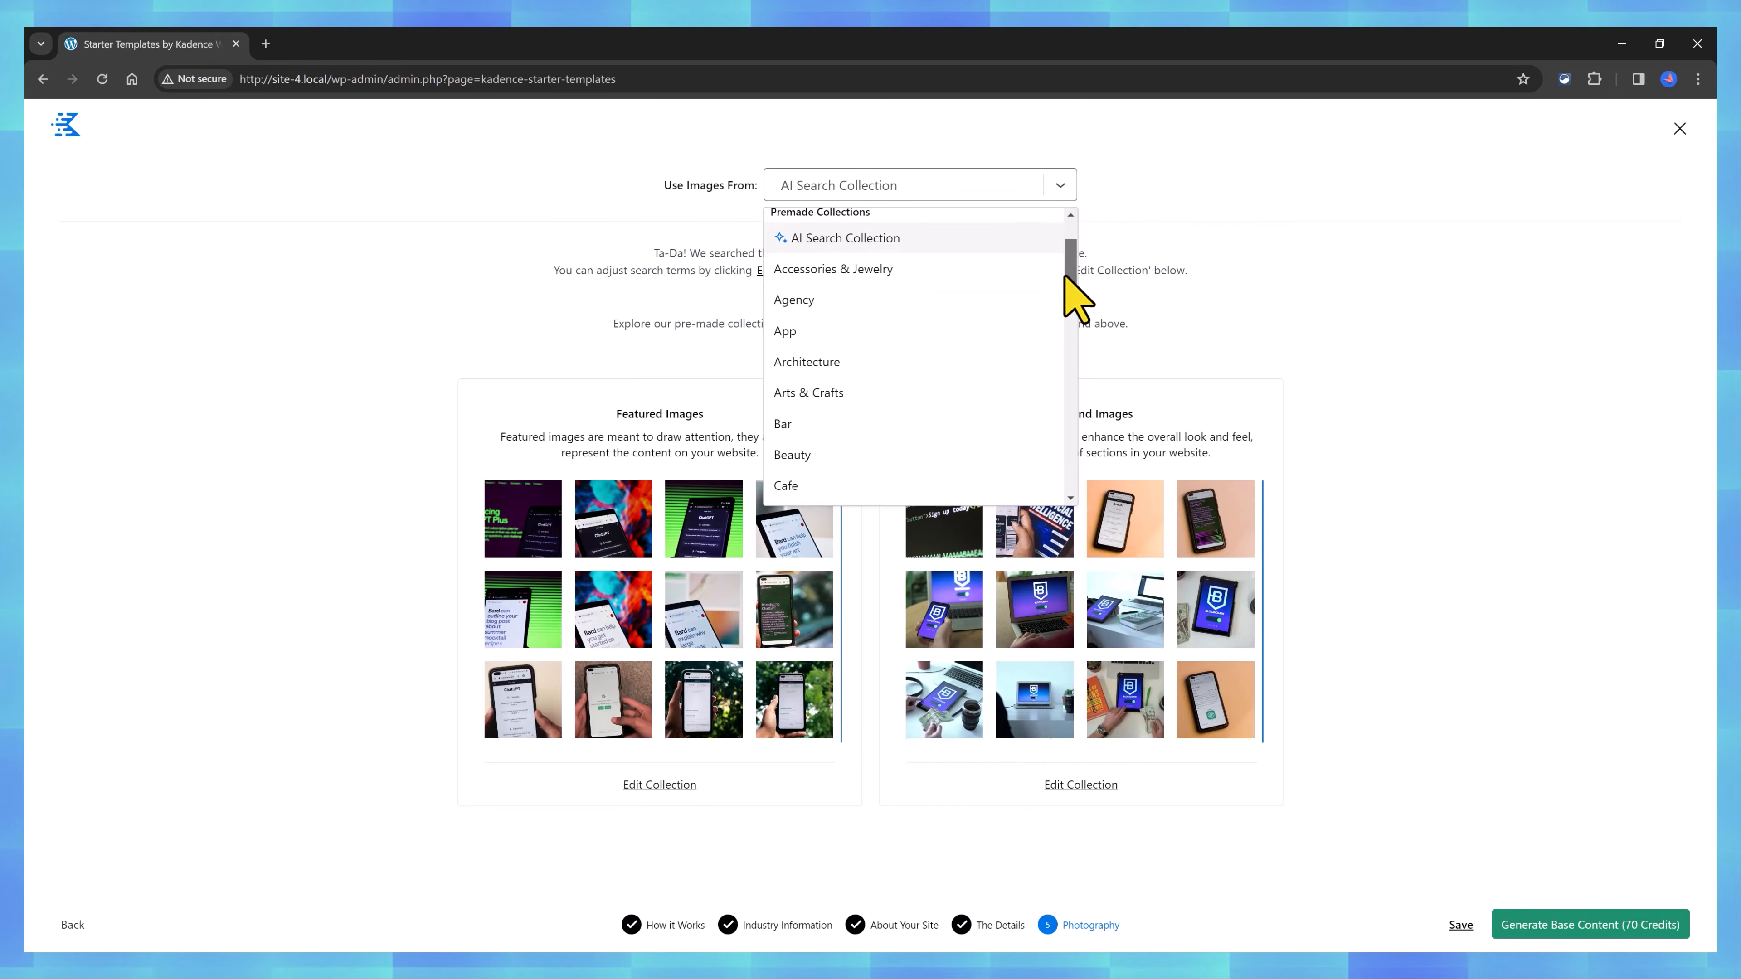
{"action": "left_click_drag", "start_coordinate": [1064, 271], "coordinate": [1069, 330]}
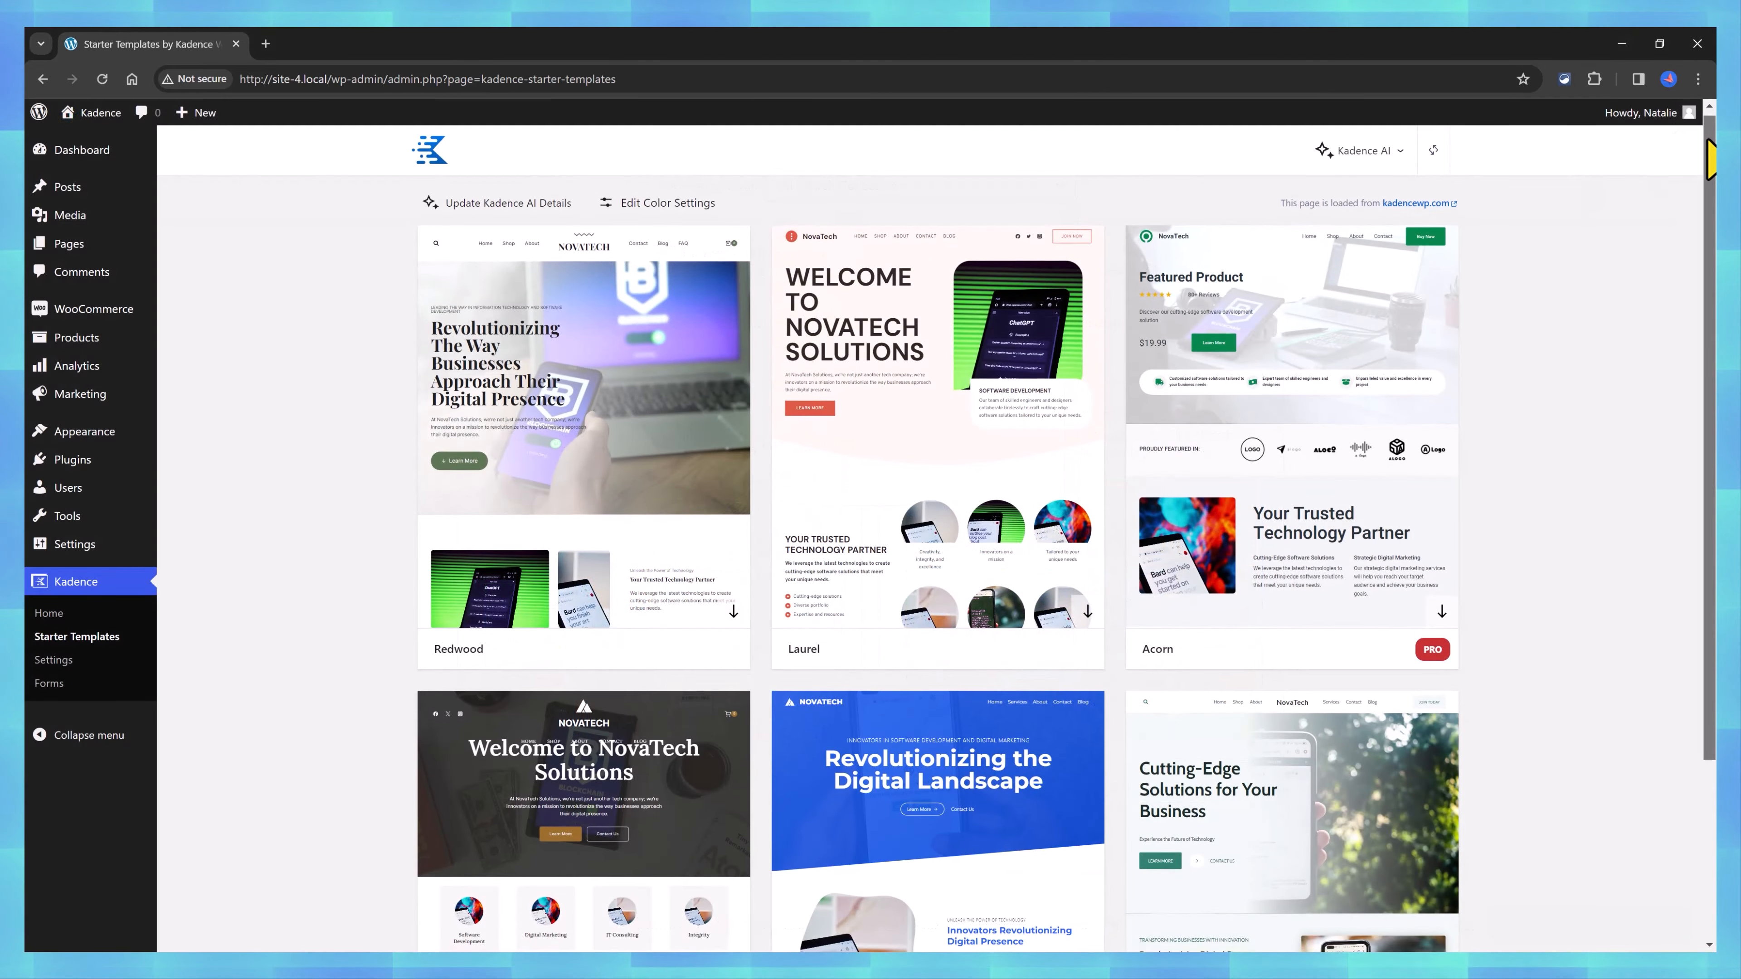
Select the Cedar starter template and examine its generated home page from start to end
{"action": "left_click_drag", "start_coordinate": [1710, 155], "coordinate": [1698, 342]}
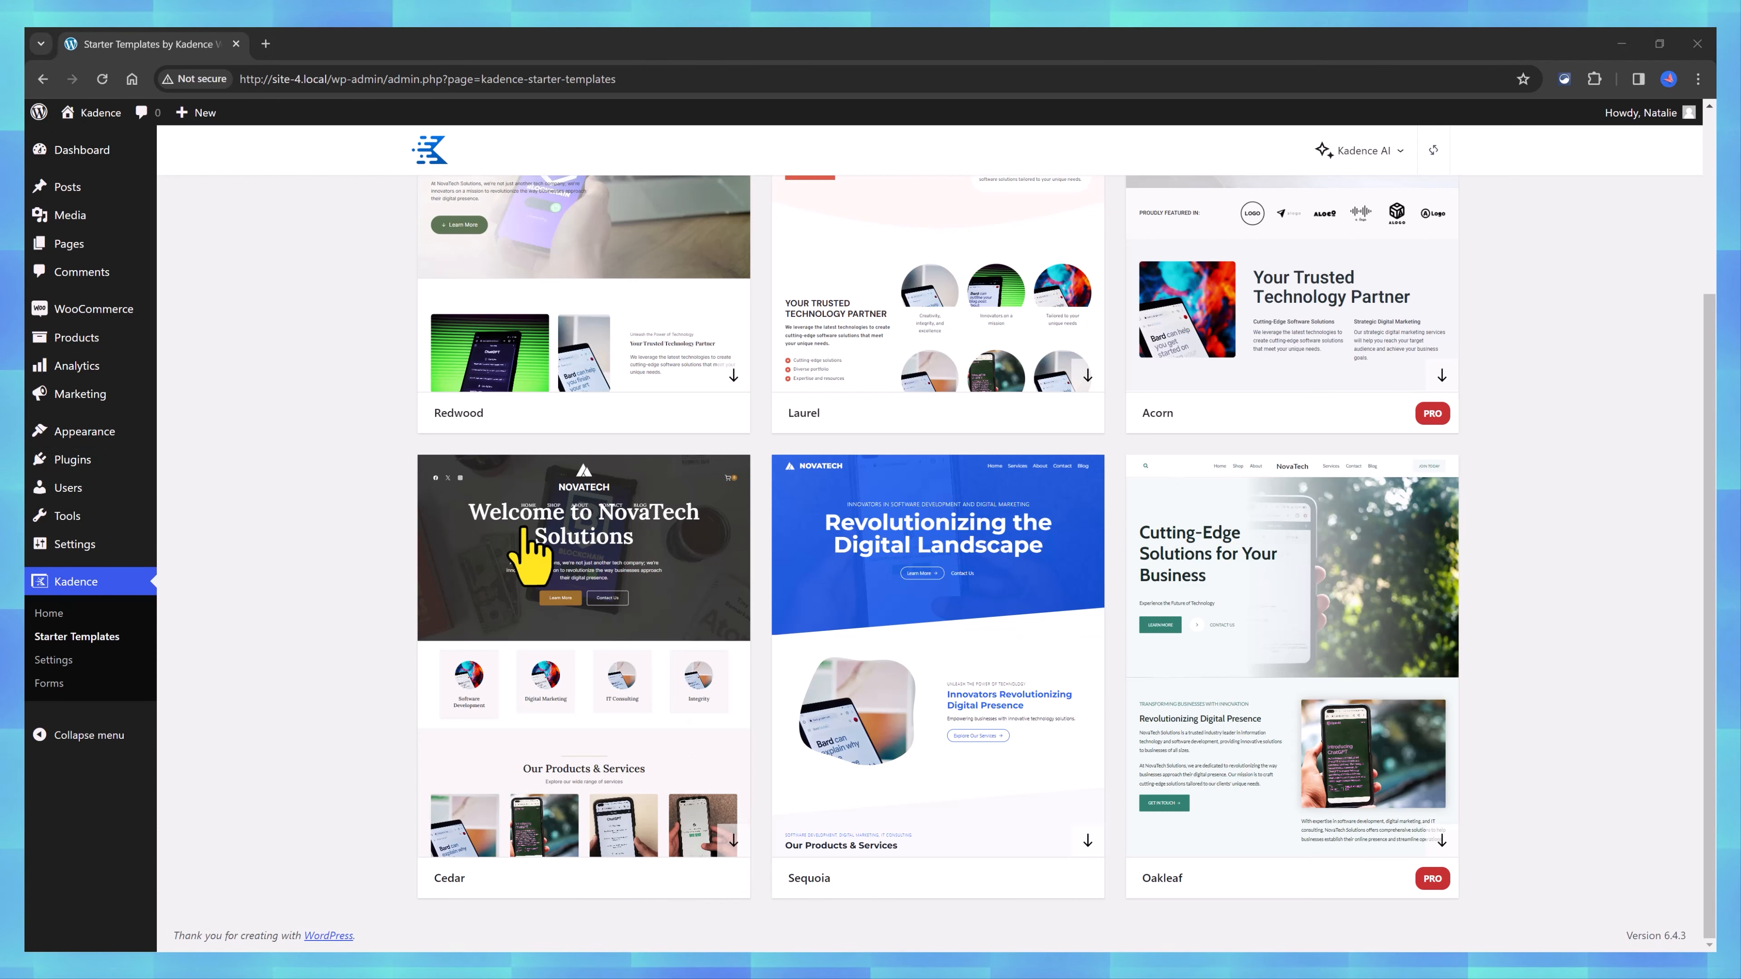
{"action": "left_click", "coordinate": [618, 576]}
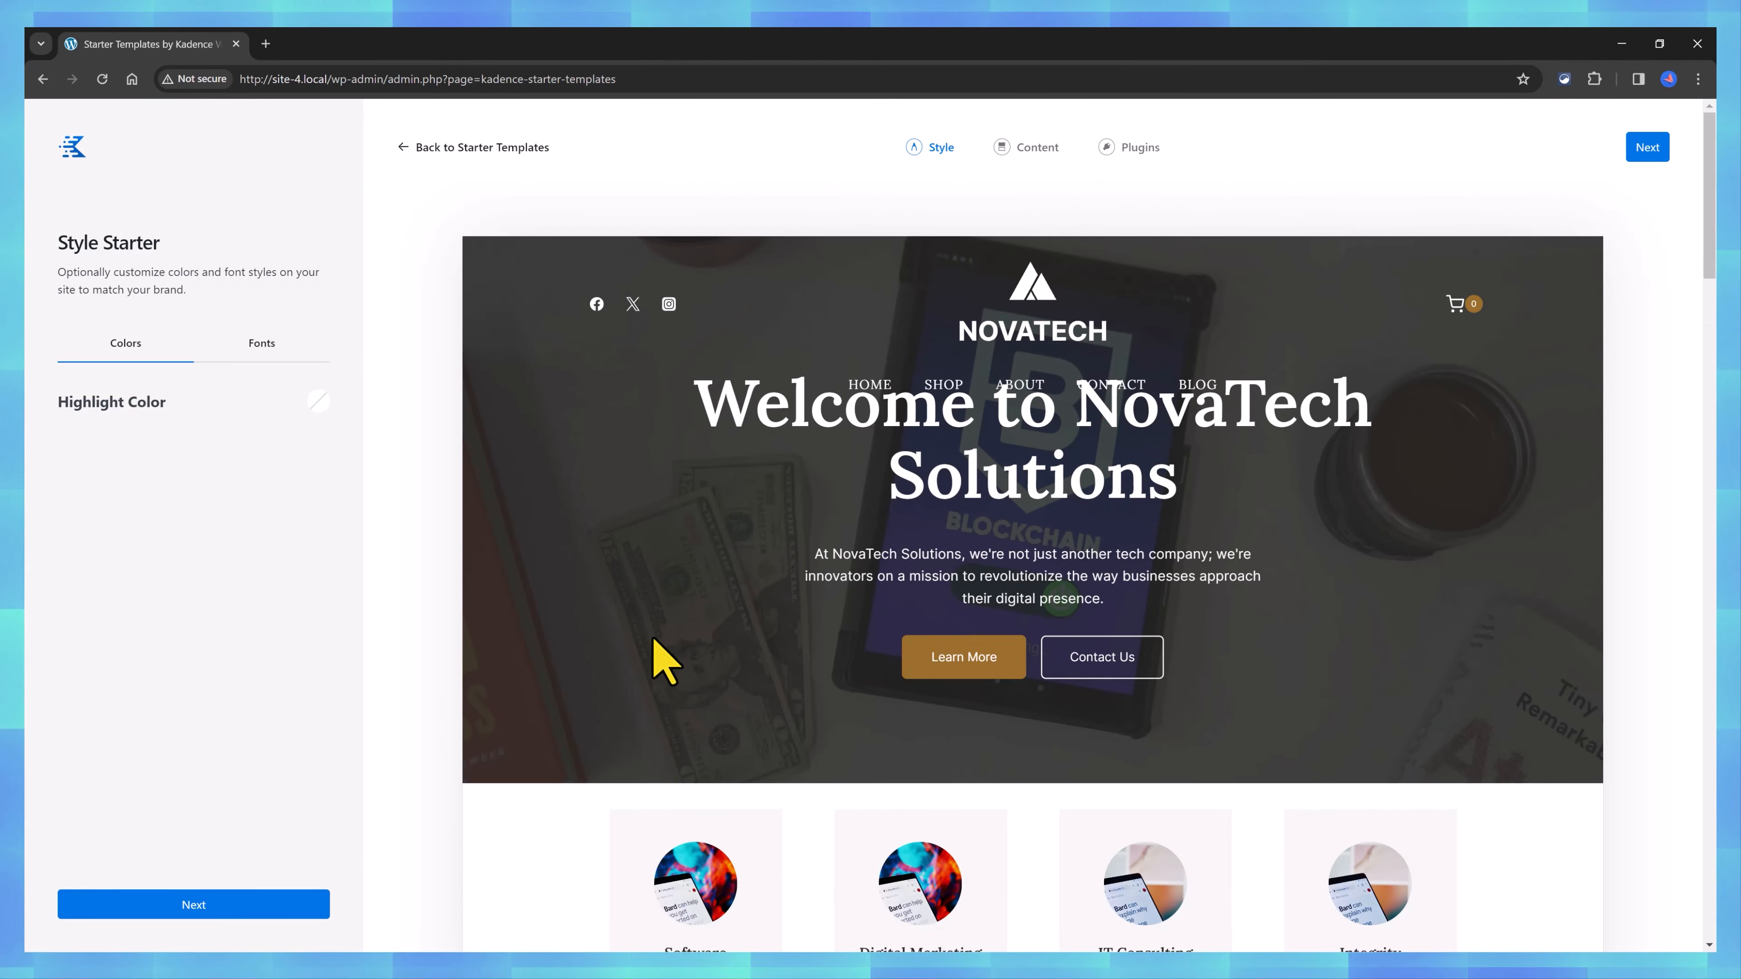
{"action": "scroll", "coordinate": [761, 548], "scroll_direction": "down", "scroll_amount": 5}
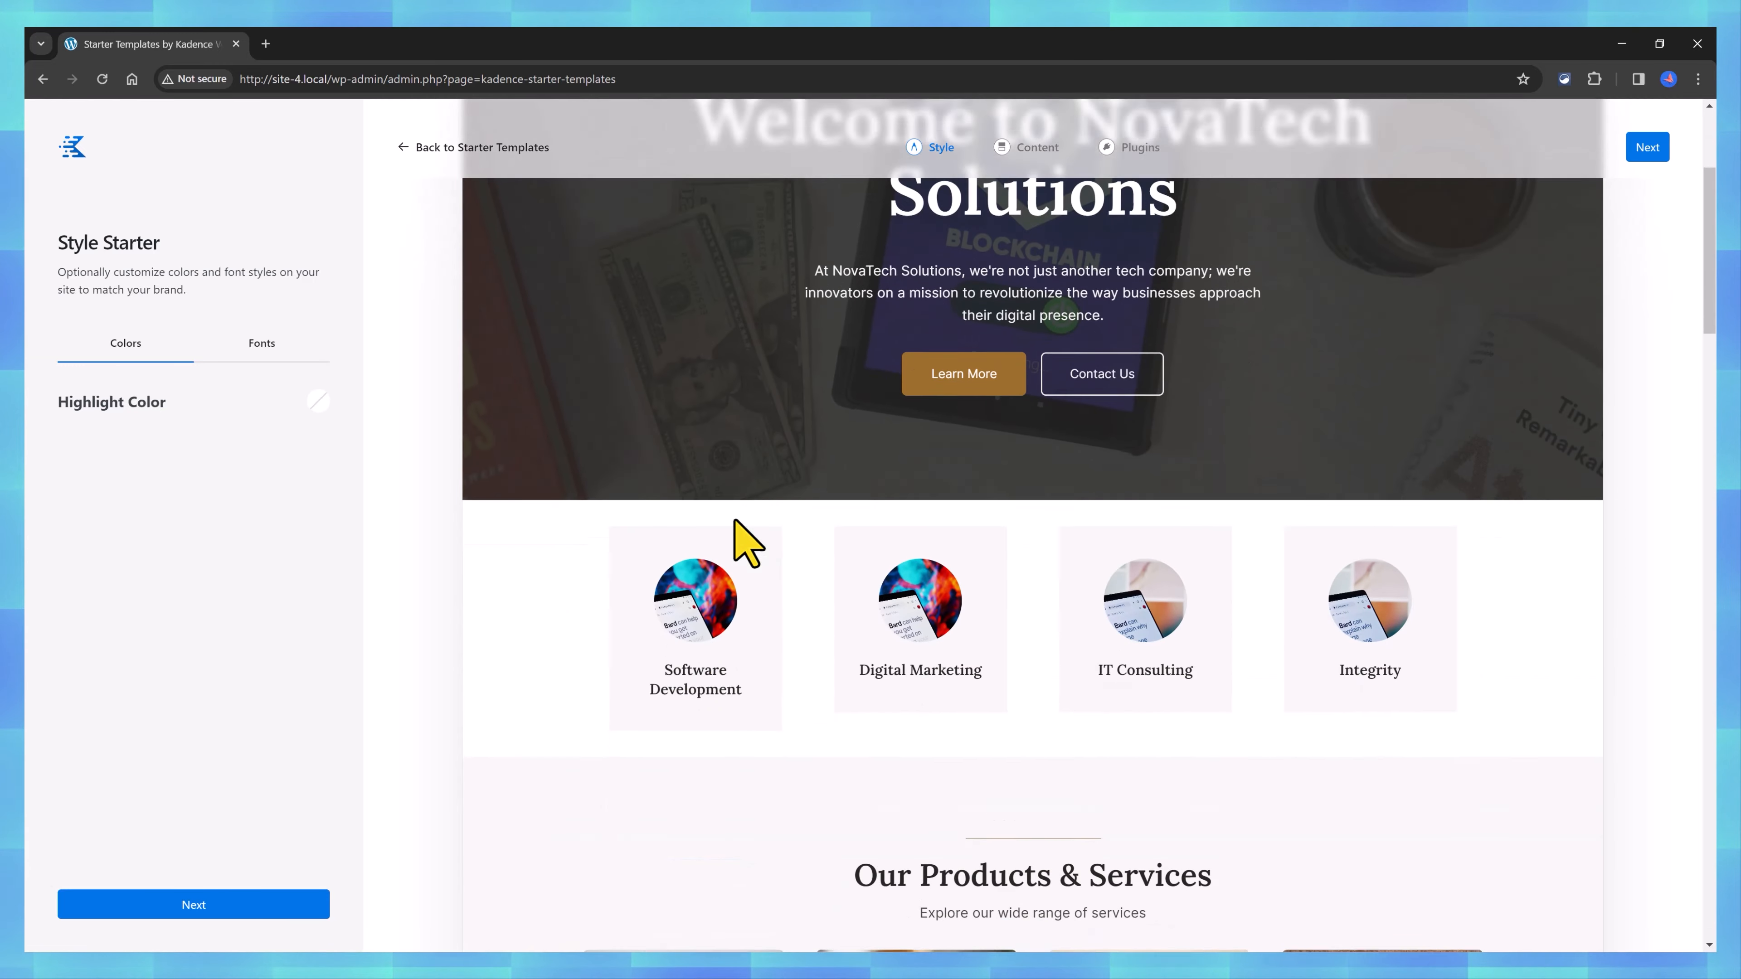
{"action": "scroll", "coordinate": [737, 529], "scroll_direction": "down", "scroll_amount": 10}
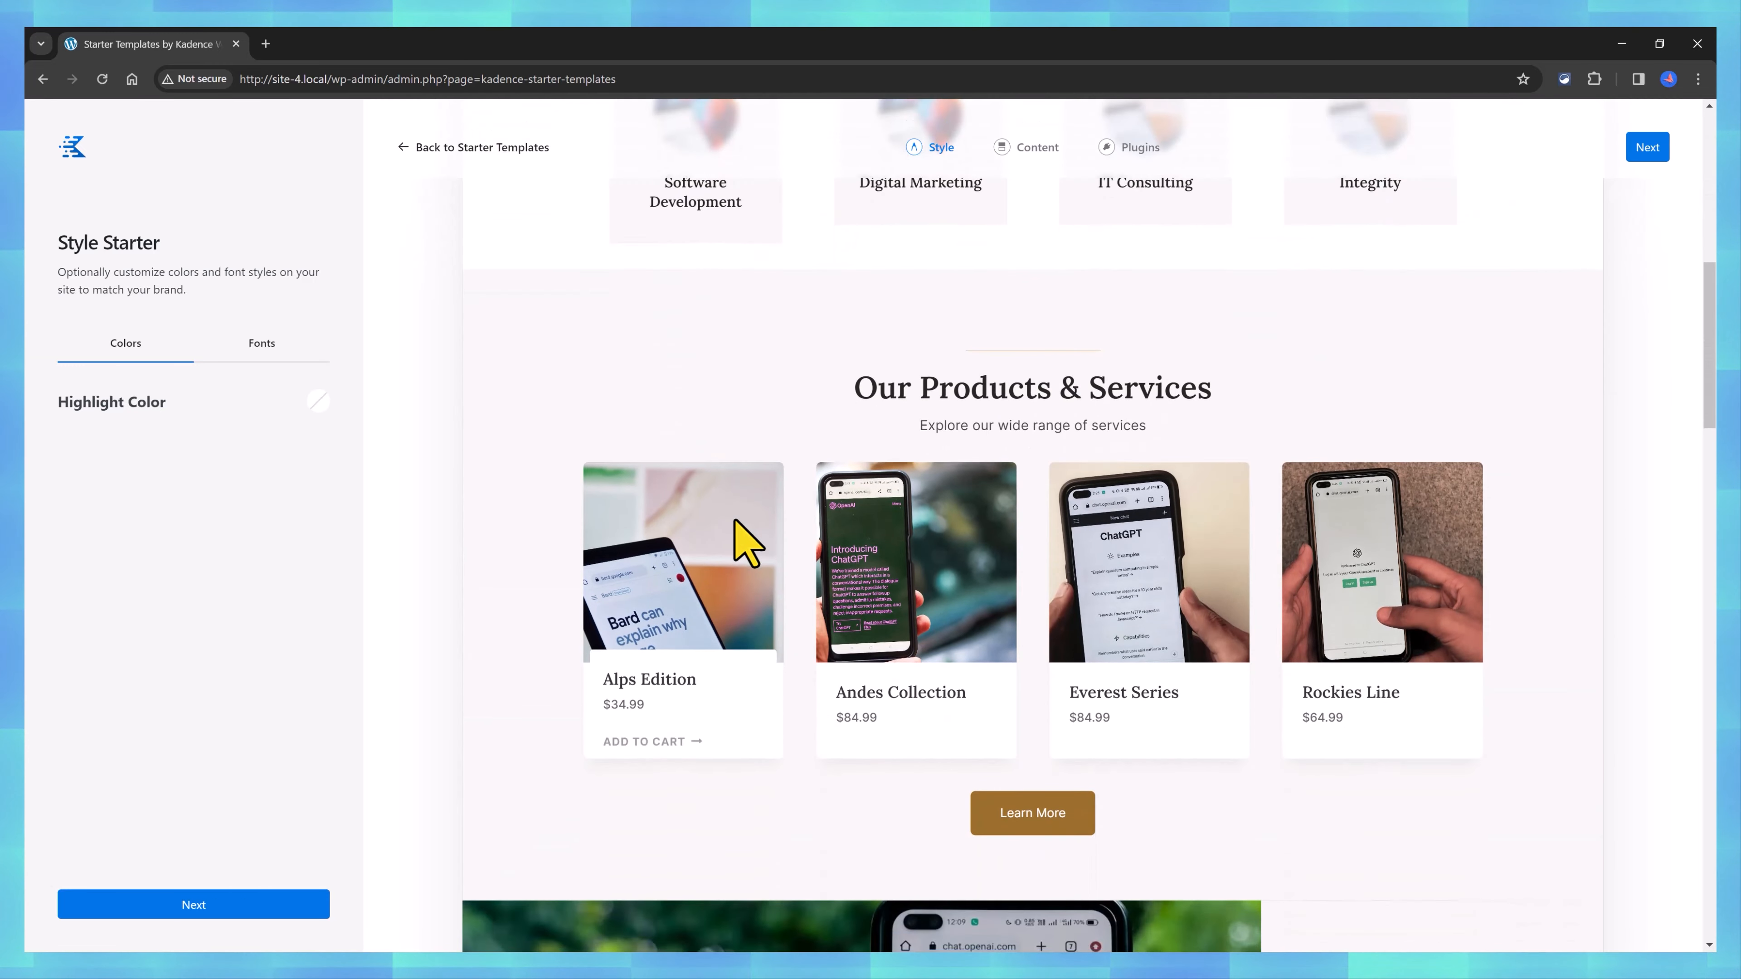
{"action": "scroll", "coordinate": [735, 522], "scroll_direction": "down", "scroll_amount": 8}
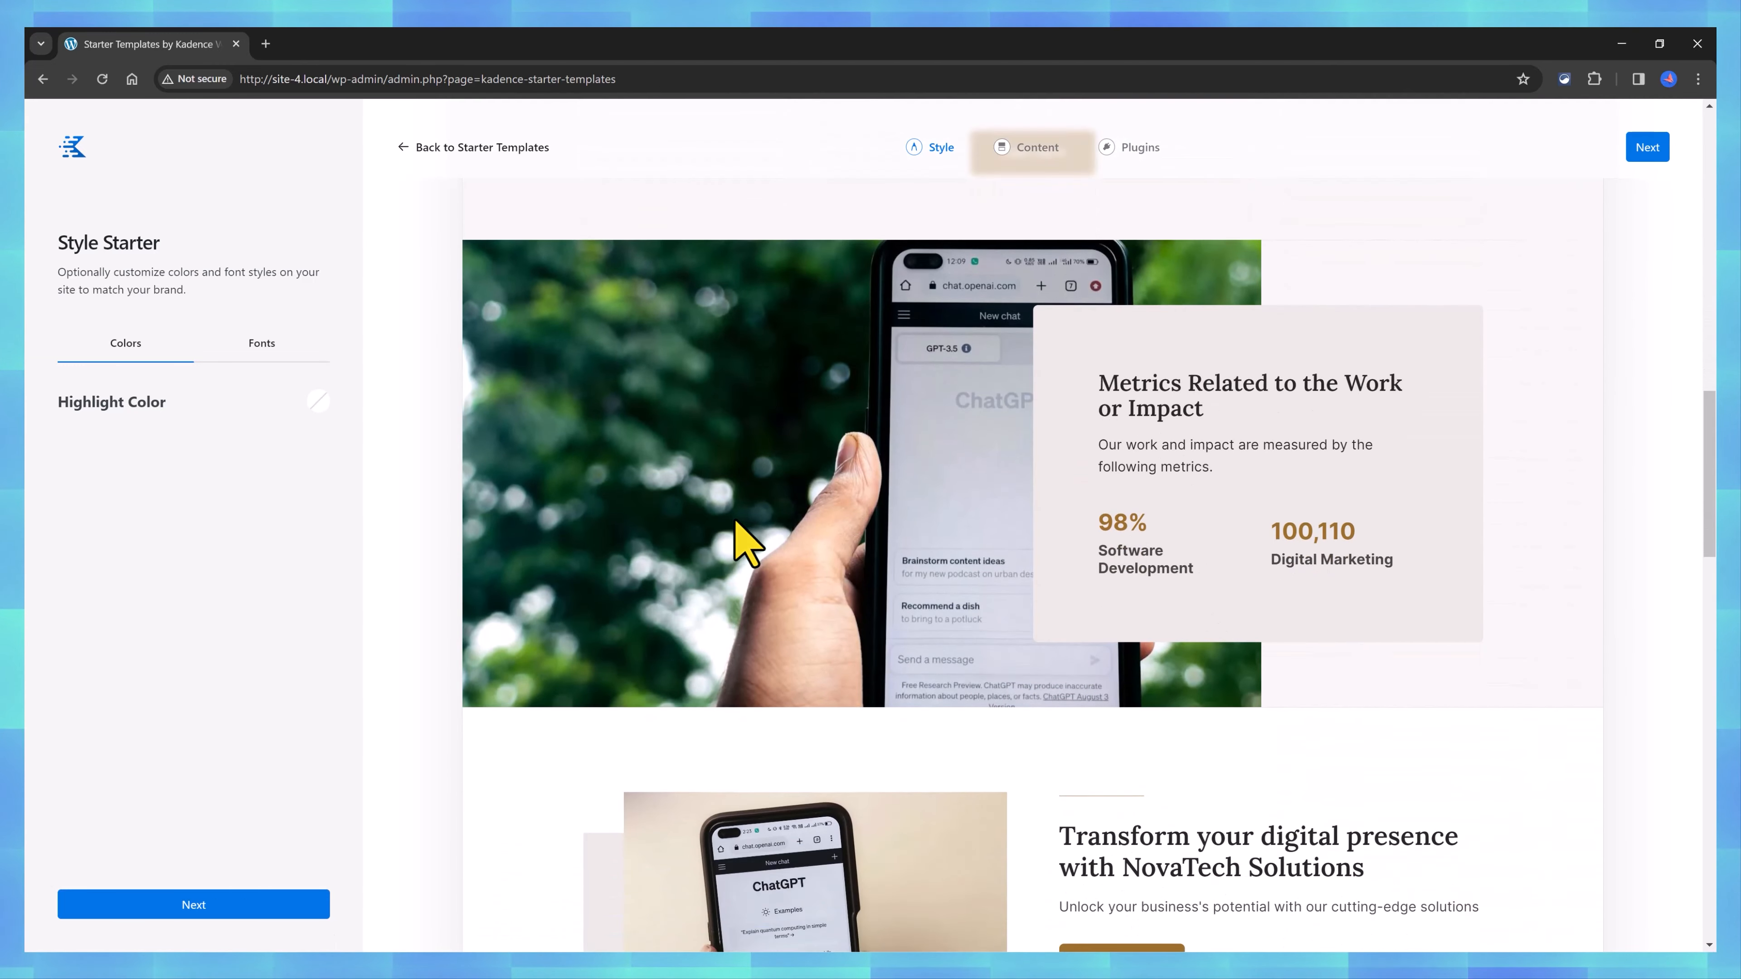
{"action": "scroll", "coordinate": [746, 543], "scroll_direction": "down", "scroll_amount": 7}
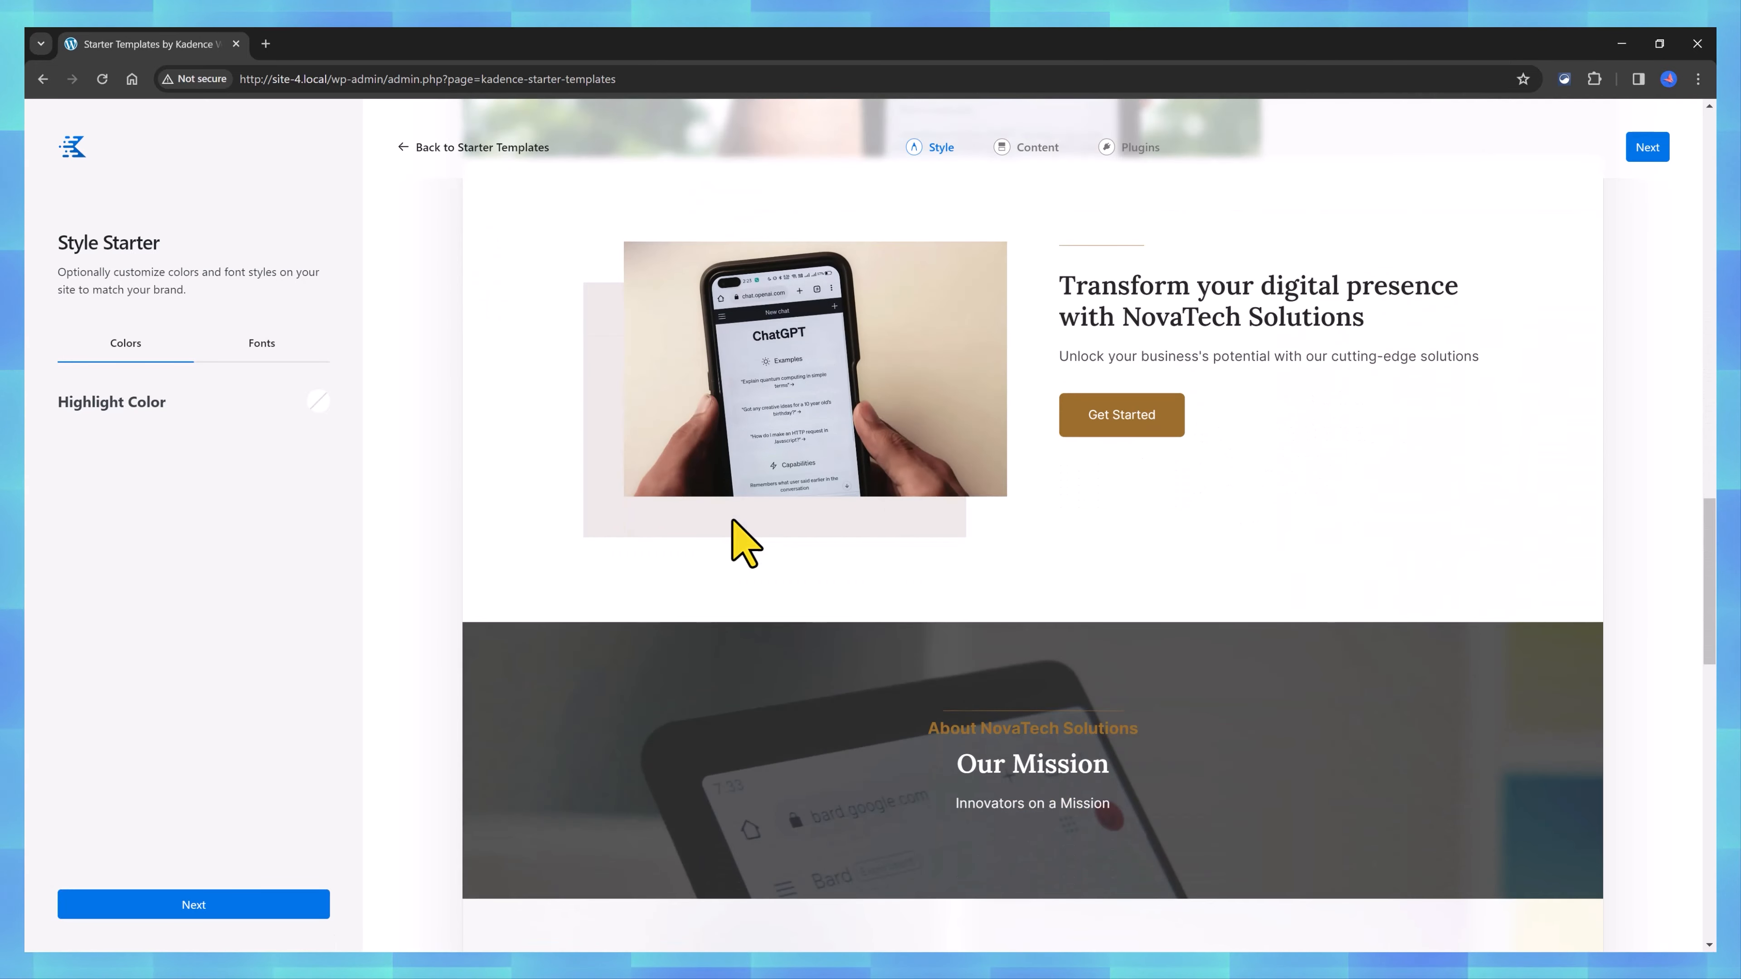
{"action": "scroll", "coordinate": [732, 520], "scroll_direction": "down", "scroll_amount": 15}
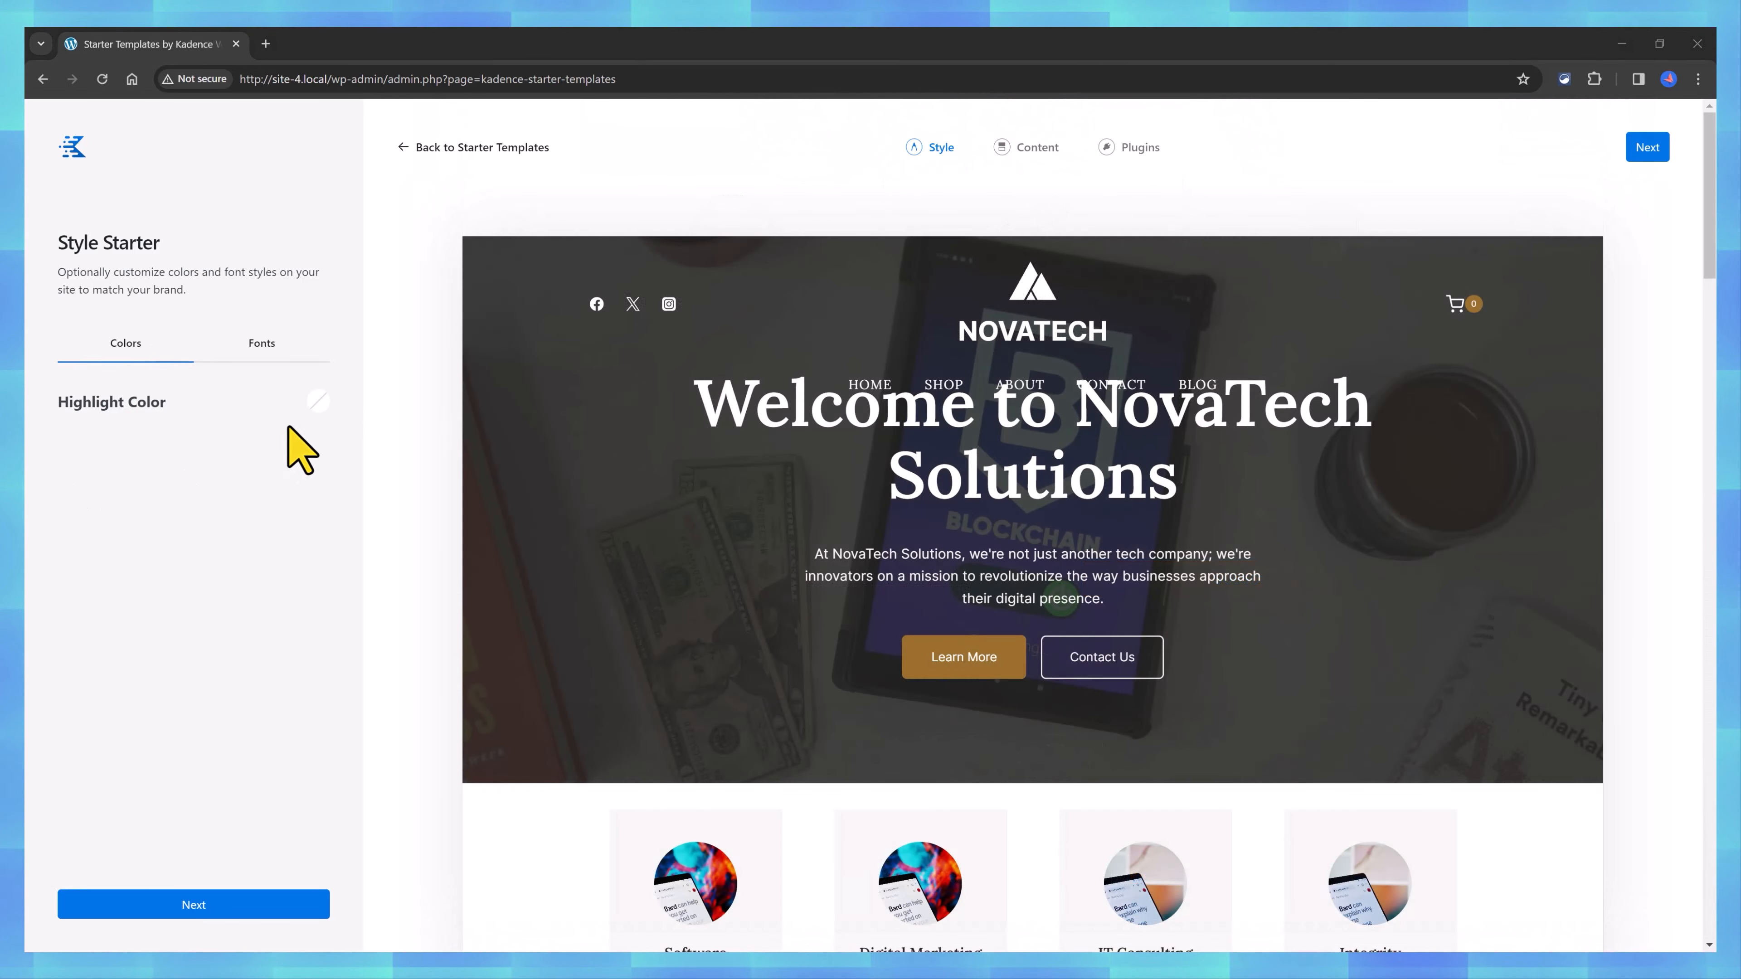
Check the highlight color and font pair options, keep the defaults, and continue to the content selection
{"action": "left_click", "coordinate": [317, 402]}
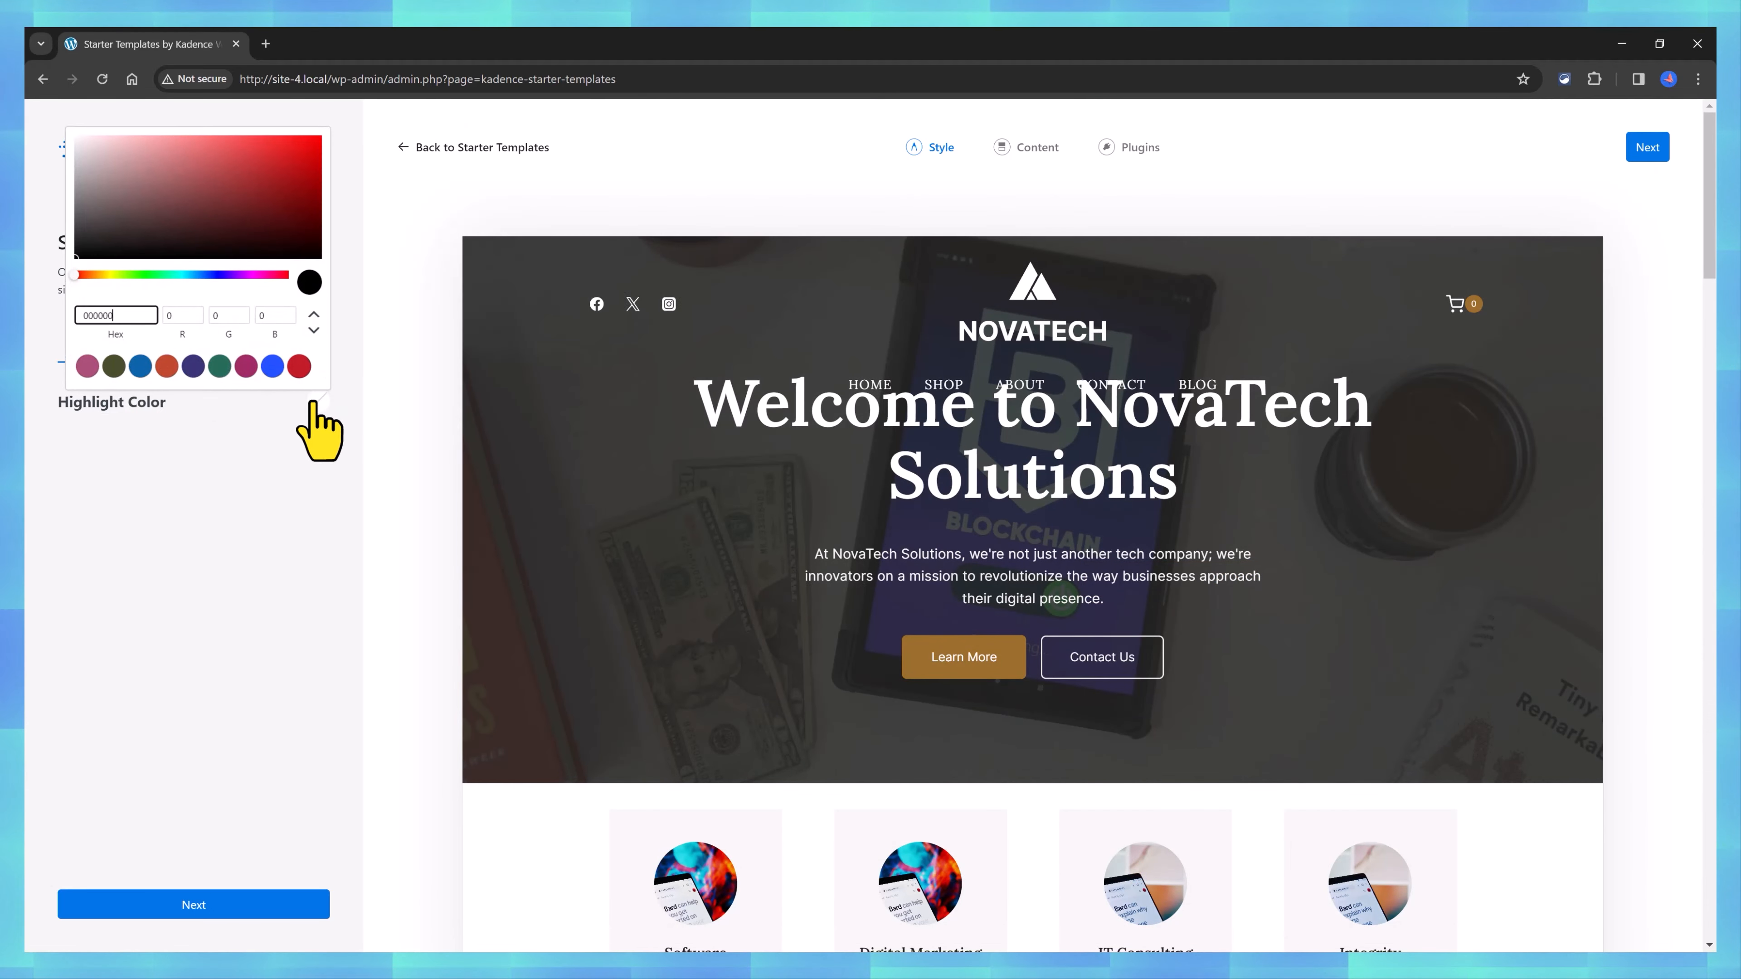
{"action": "left_click", "coordinate": [252, 456]}
{"action": "left_click", "coordinate": [271, 343]}
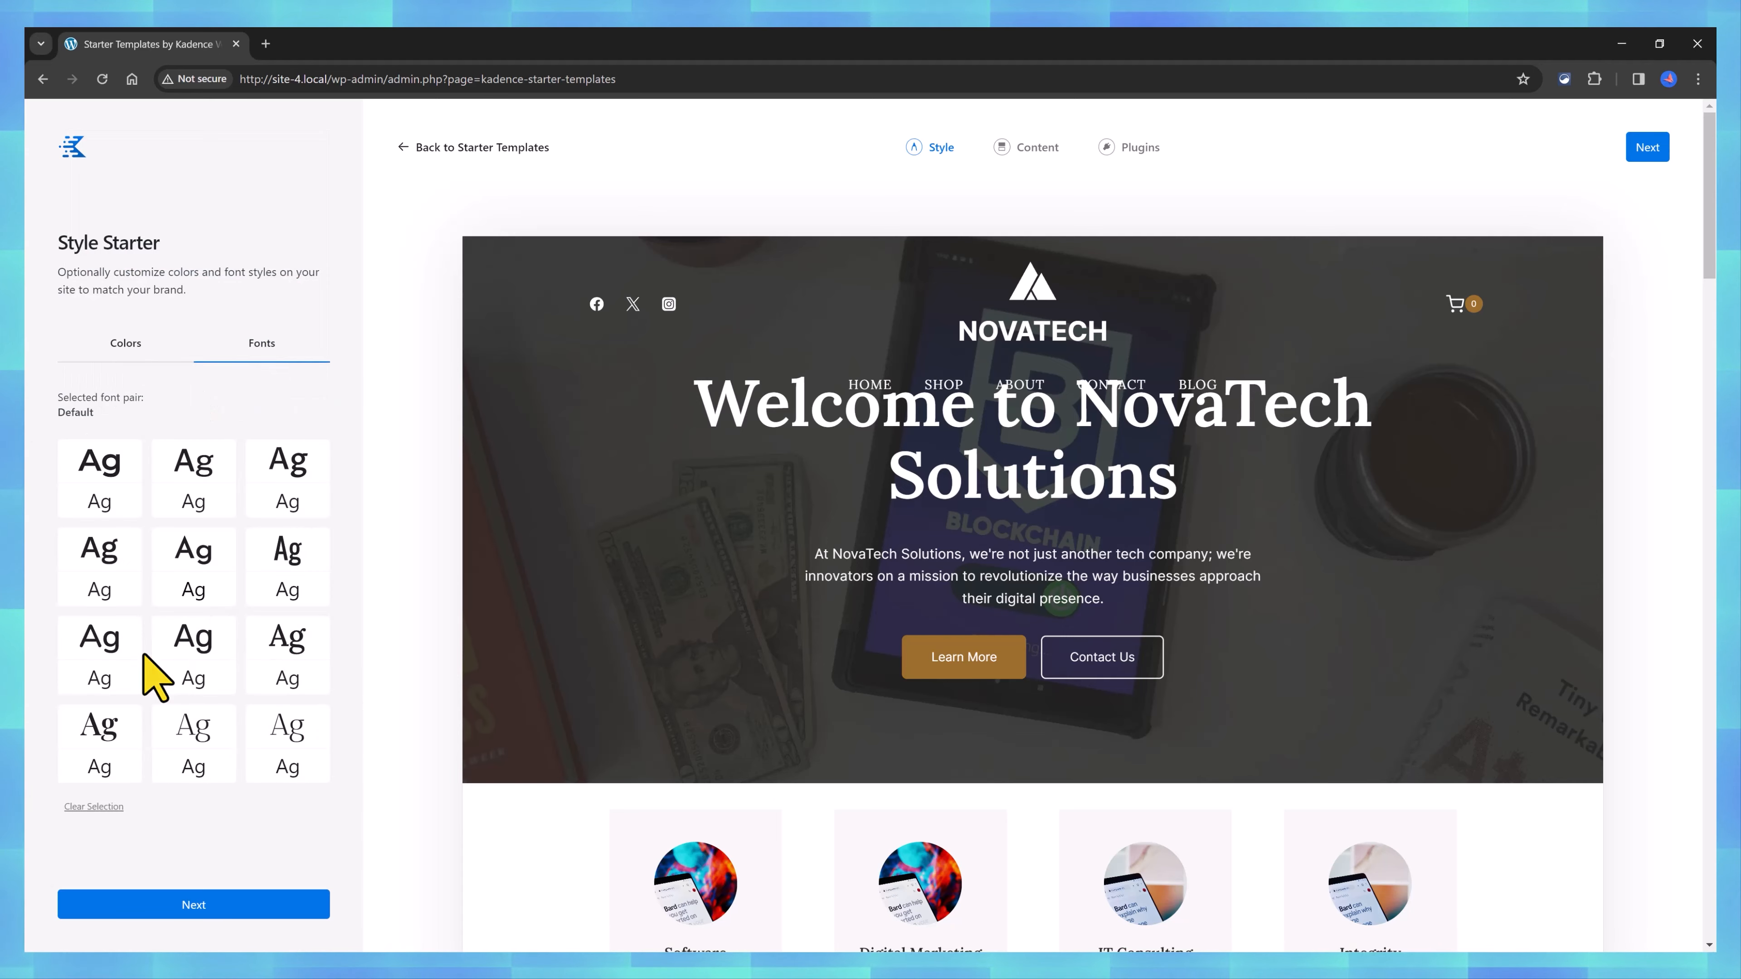
{"action": "left_click", "coordinate": [257, 915]}
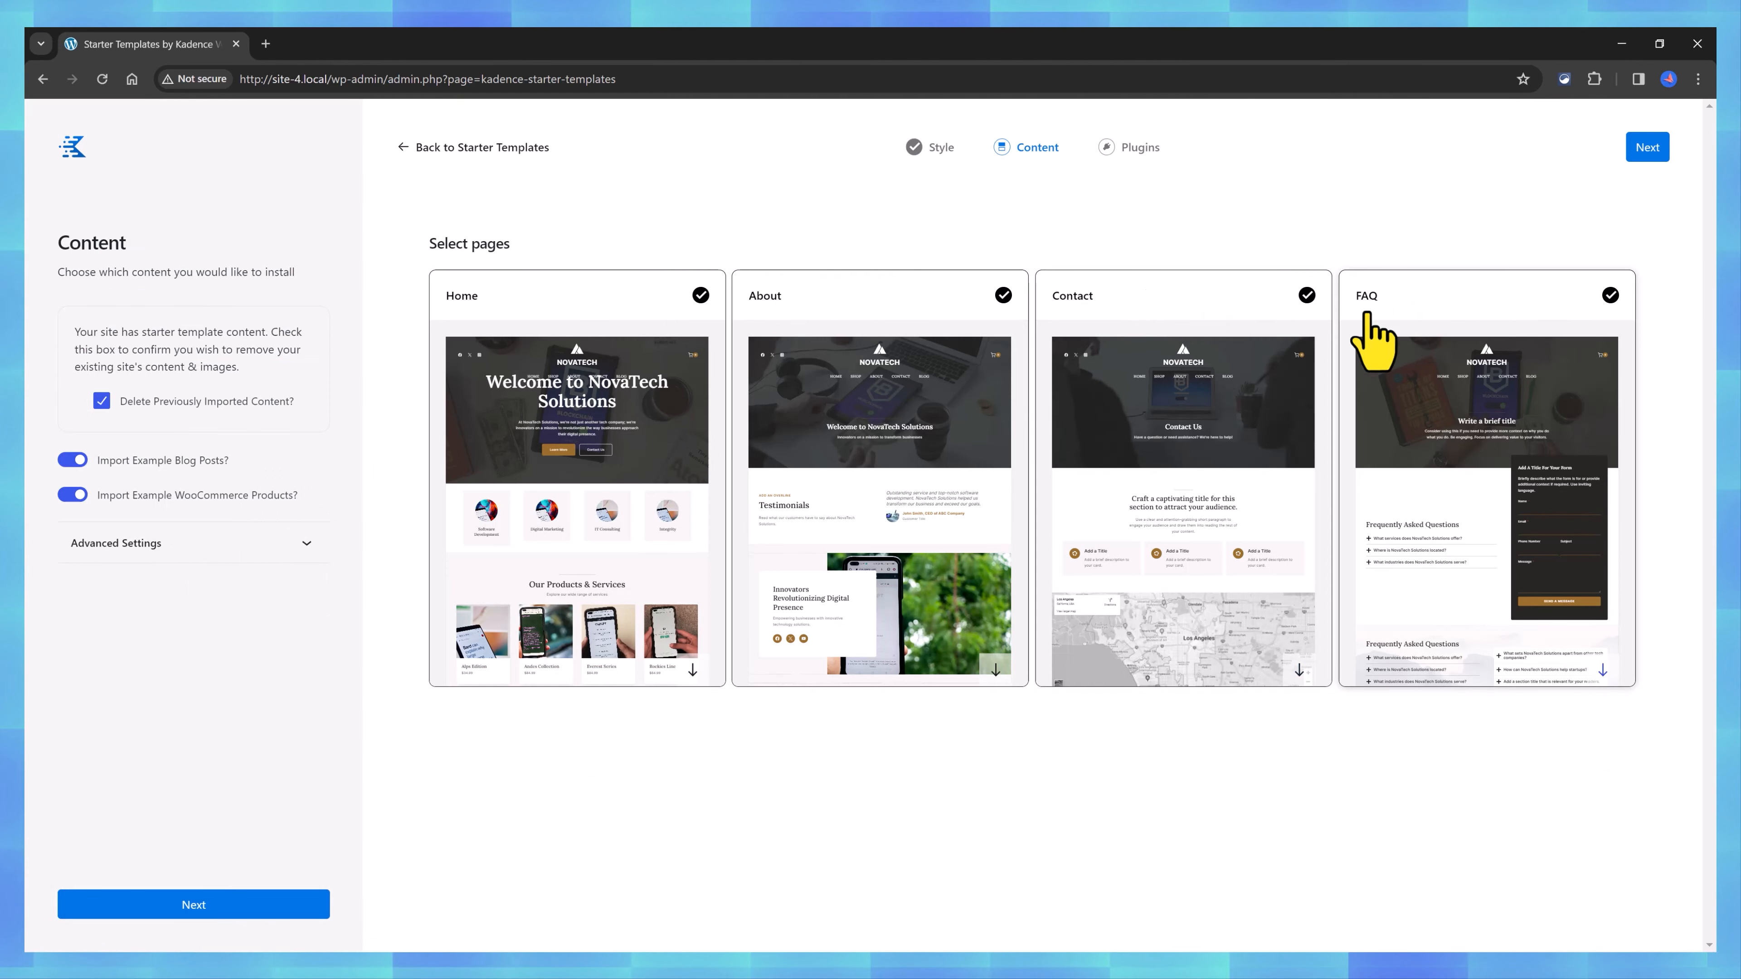
Check the advanced import settings, keep all content options and required plugins, and finish and launch the site
{"action": "left_click", "coordinate": [232, 545]}
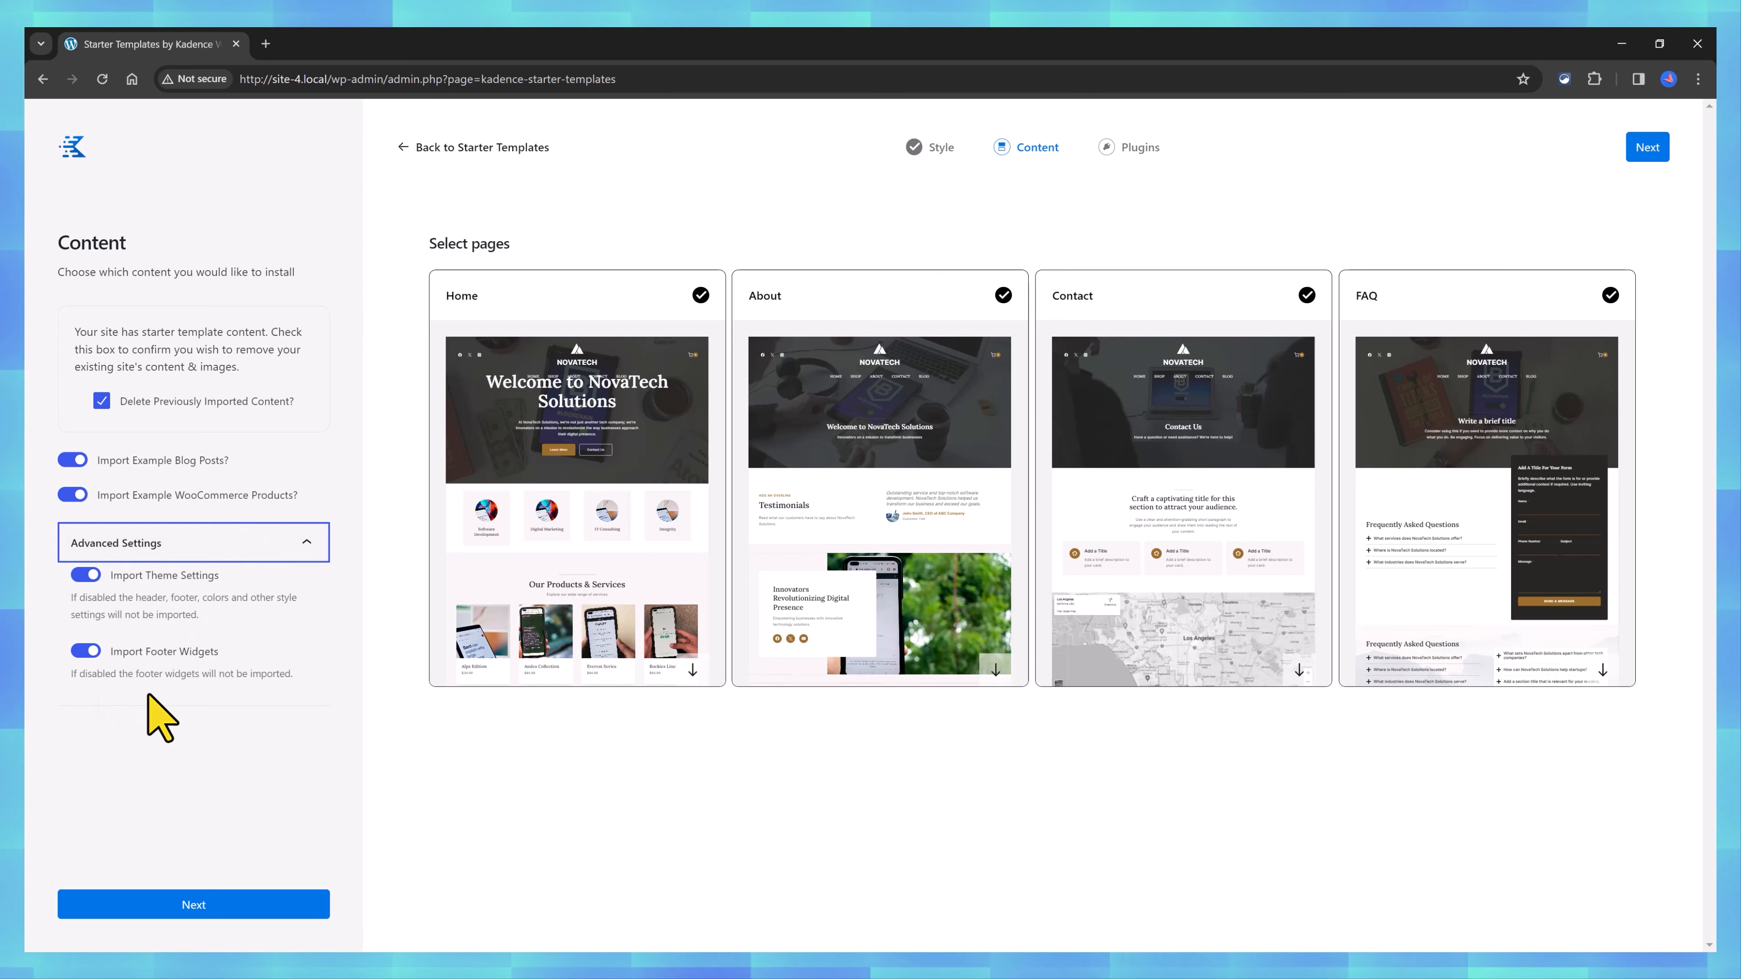
{"action": "left_click", "coordinate": [272, 909]}
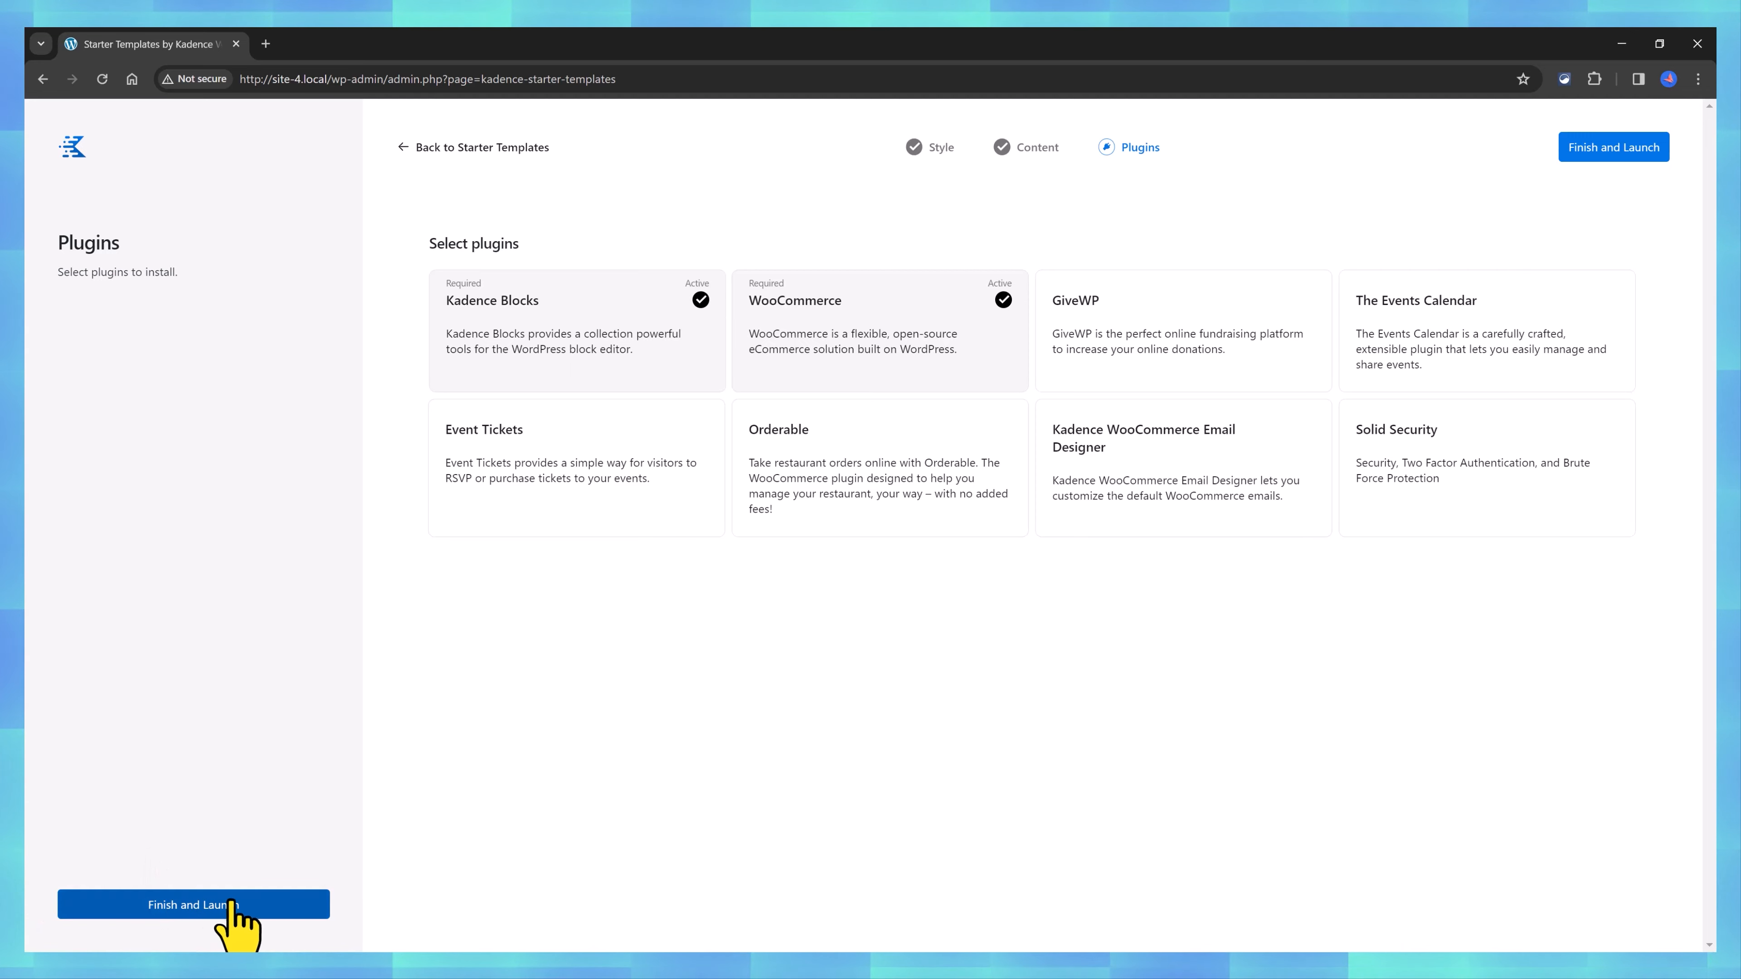
{"action": "left_click", "coordinate": [277, 907]}
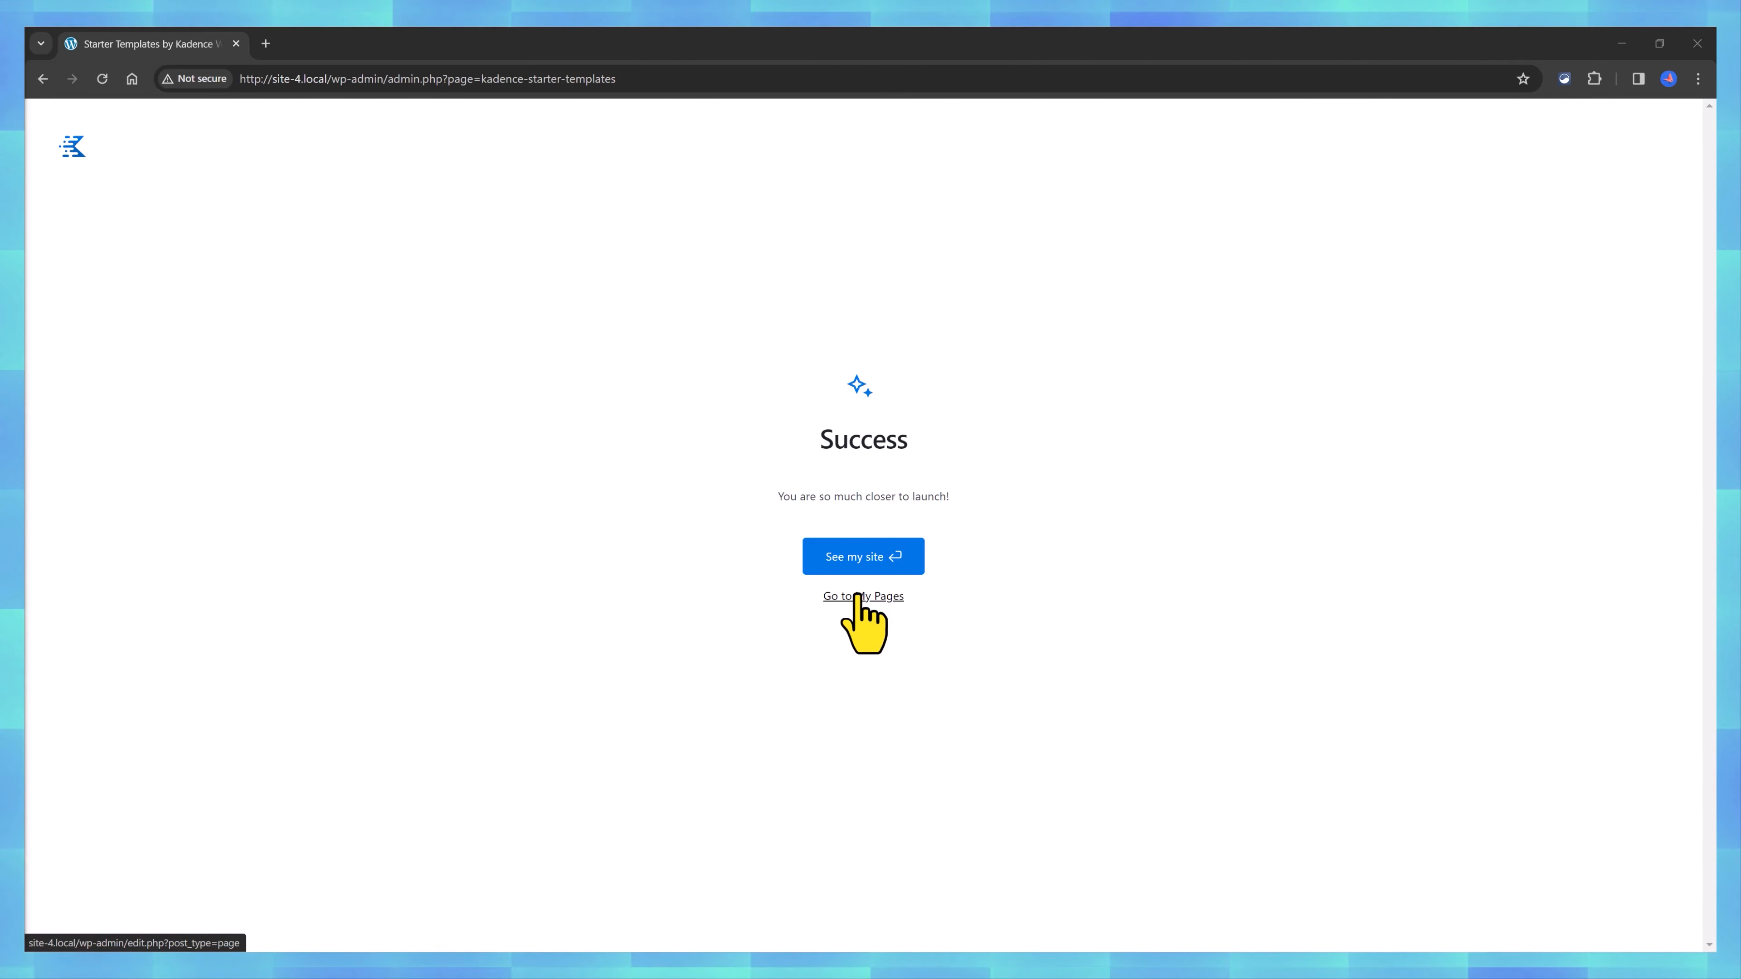
View the launched site and look over its home page
{"action": "left_click", "coordinate": [853, 559]}
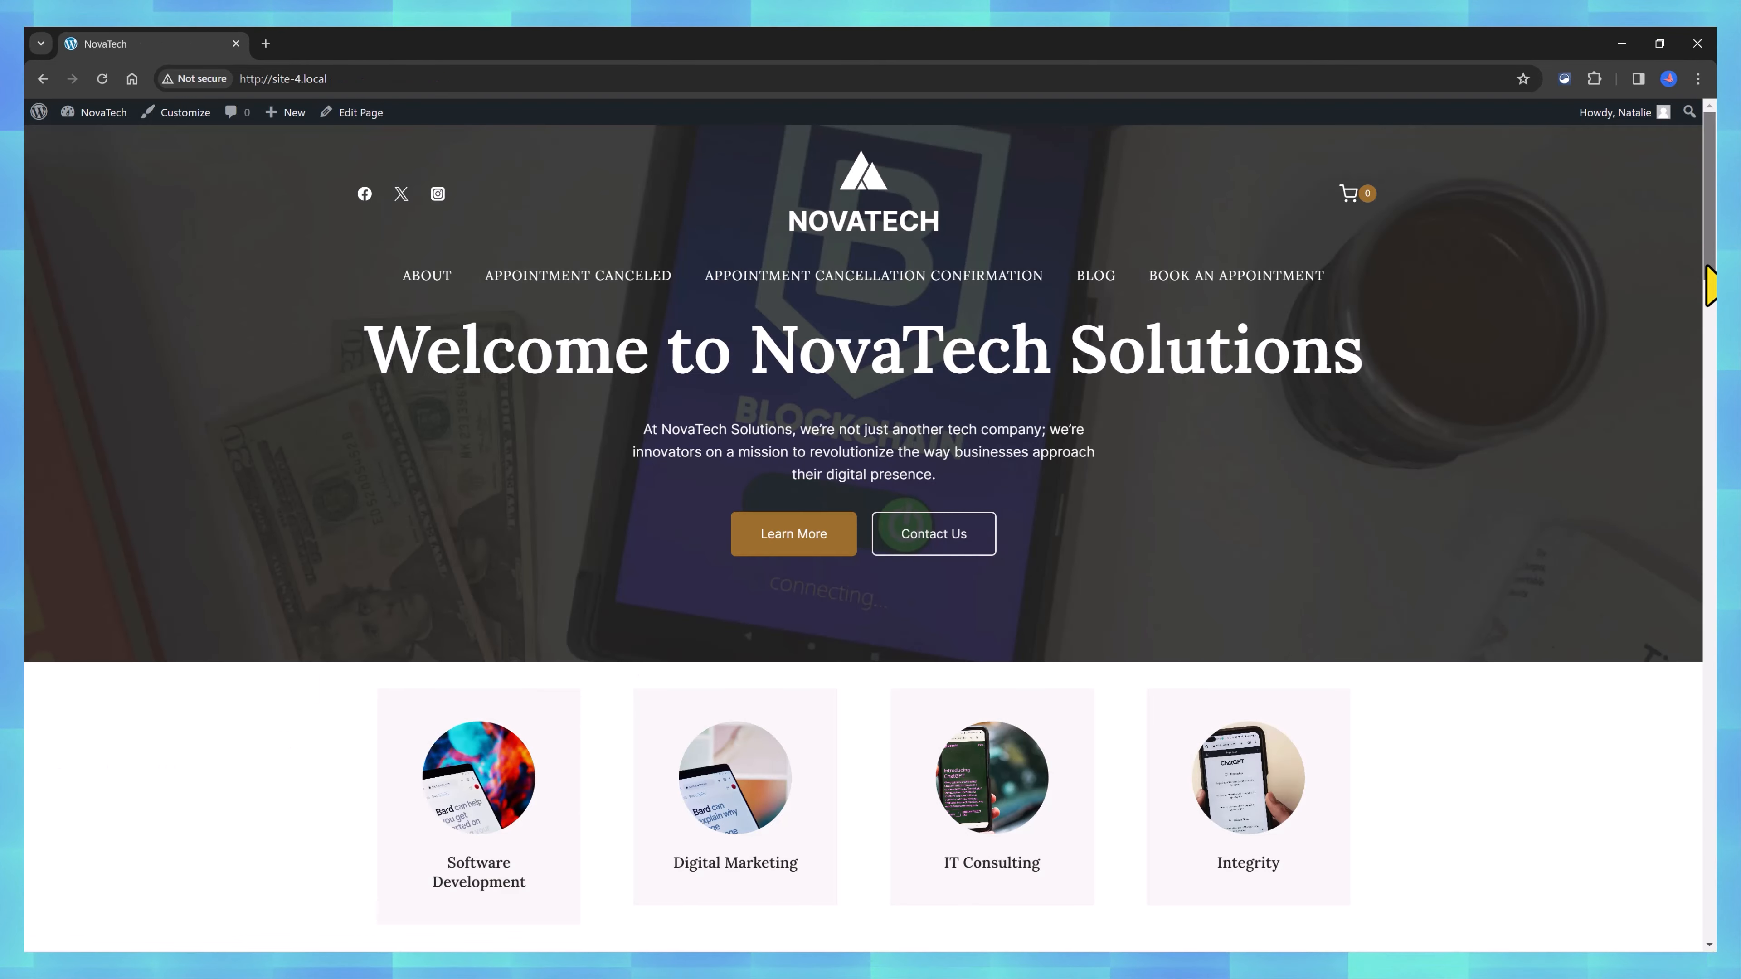
{"action": "left_click_drag", "start_coordinate": [1708, 285], "coordinate": [1707, 346]}
{"action": "left_click_drag", "start_coordinate": [1698, 348], "coordinate": [1666, 694]}
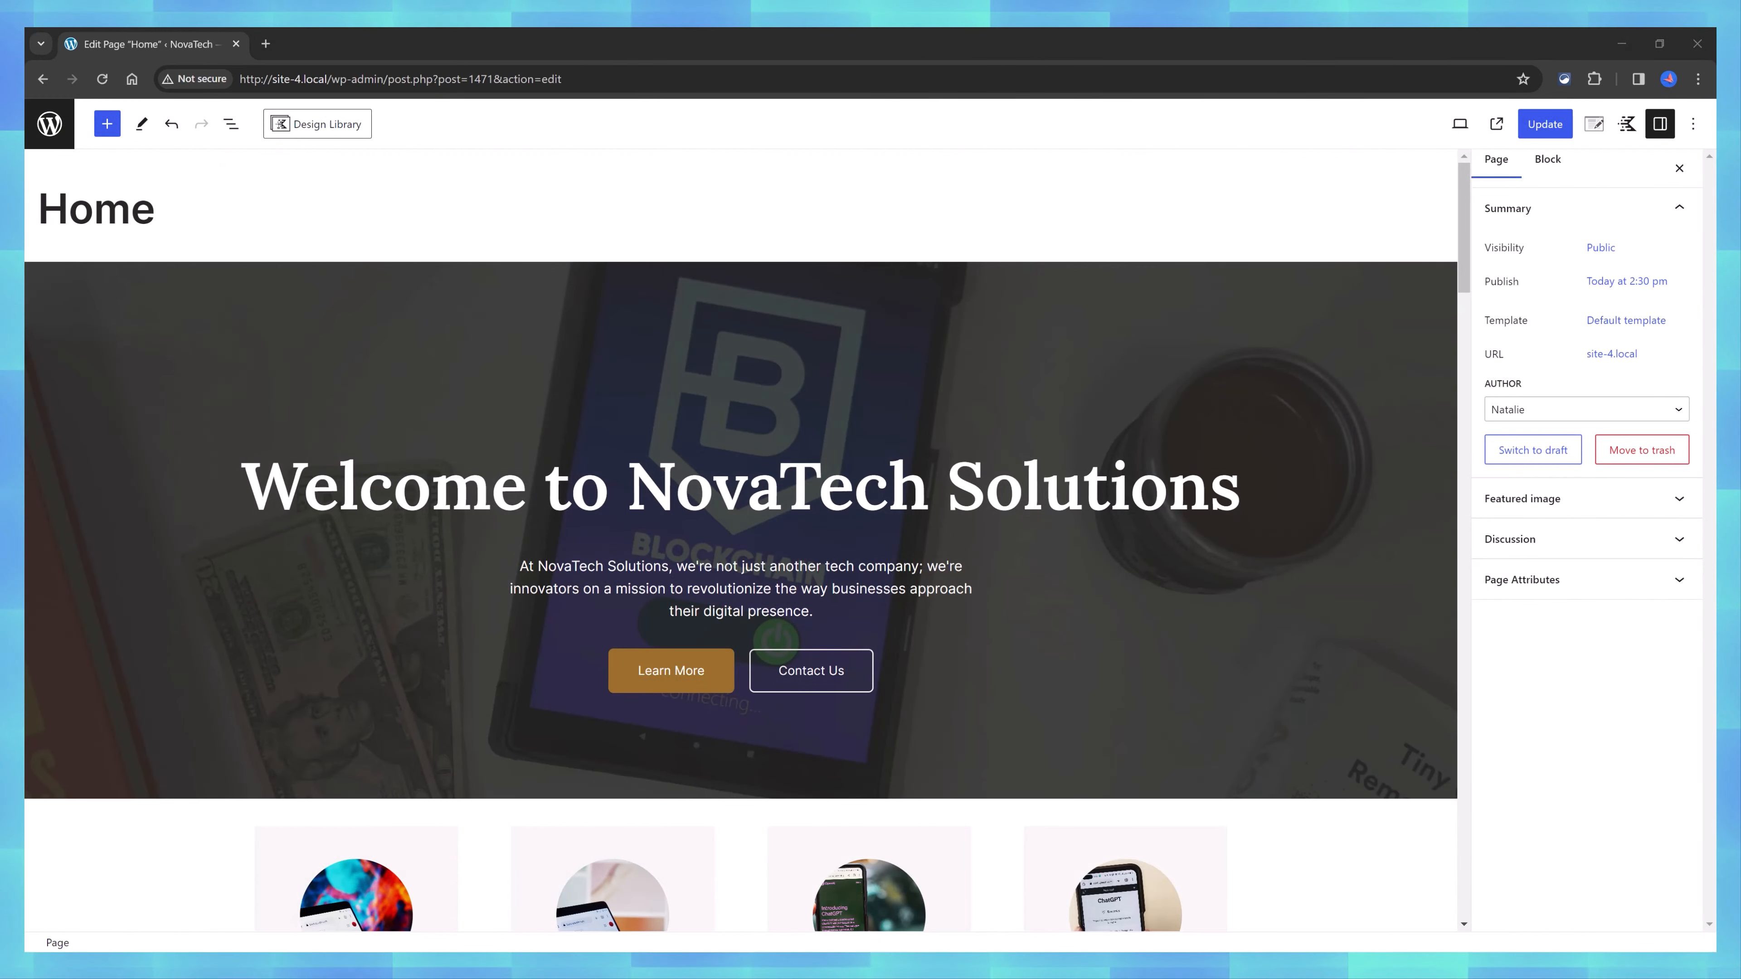
Open the Design Library from the Home page editor and show the AI-generated Testimonials patterns
{"action": "left_click", "coordinate": [323, 125]}
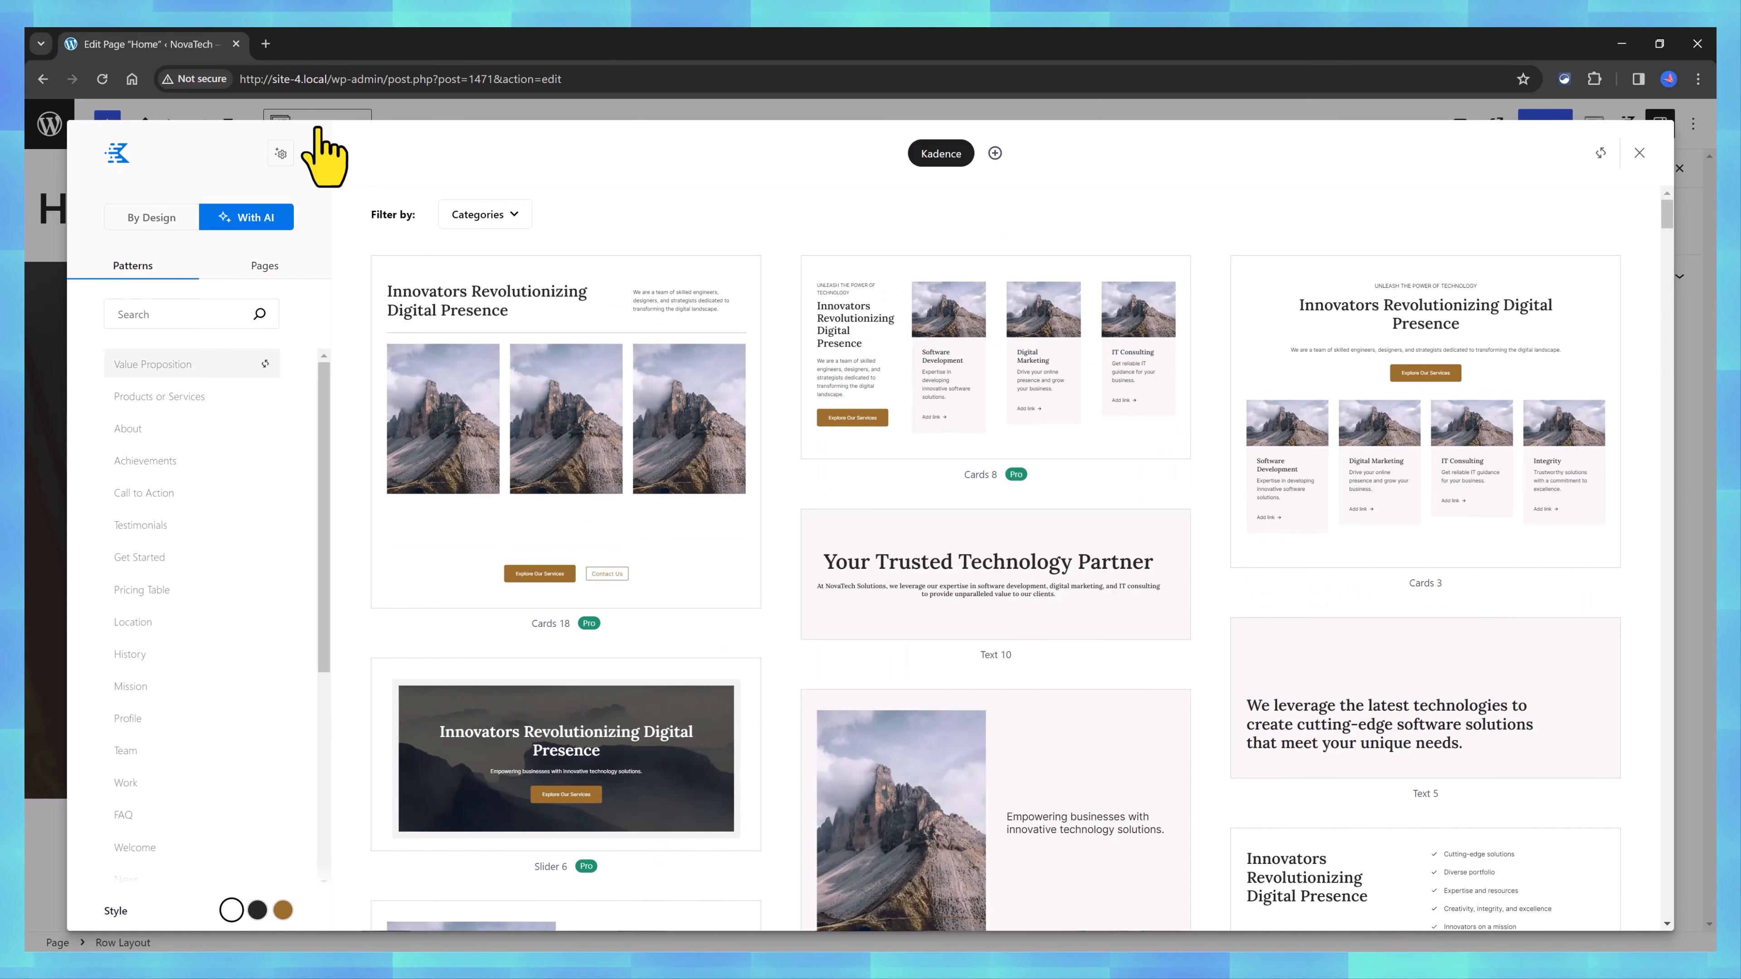
{"action": "scroll", "coordinate": [151, 452], "scroll_direction": "down", "scroll_amount": 1}
{"action": "left_click", "coordinate": [152, 420]}
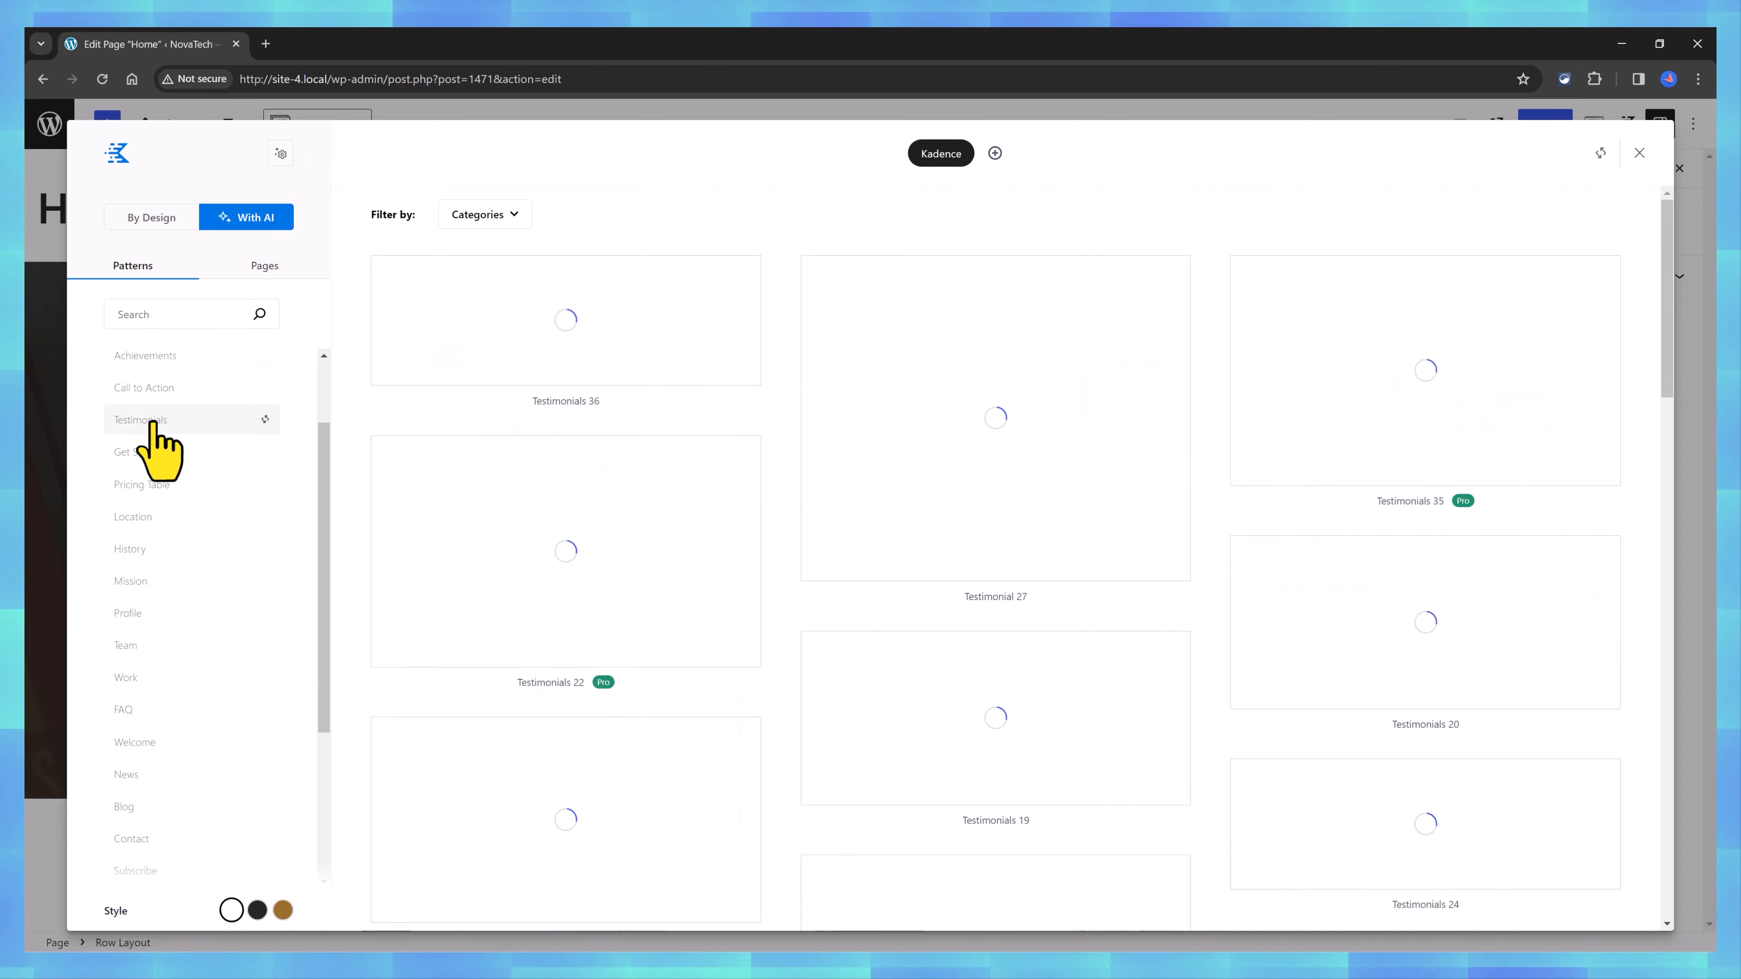